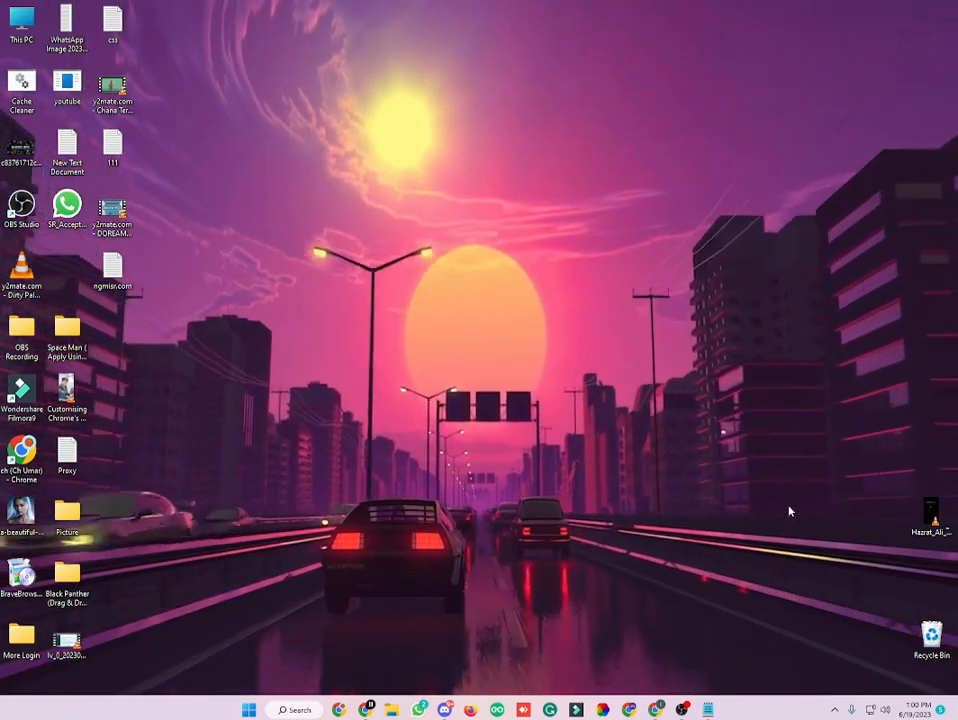
- Switch to Chrome, search Google for "yofan" and open the YoFan website from the results
click(655, 709)
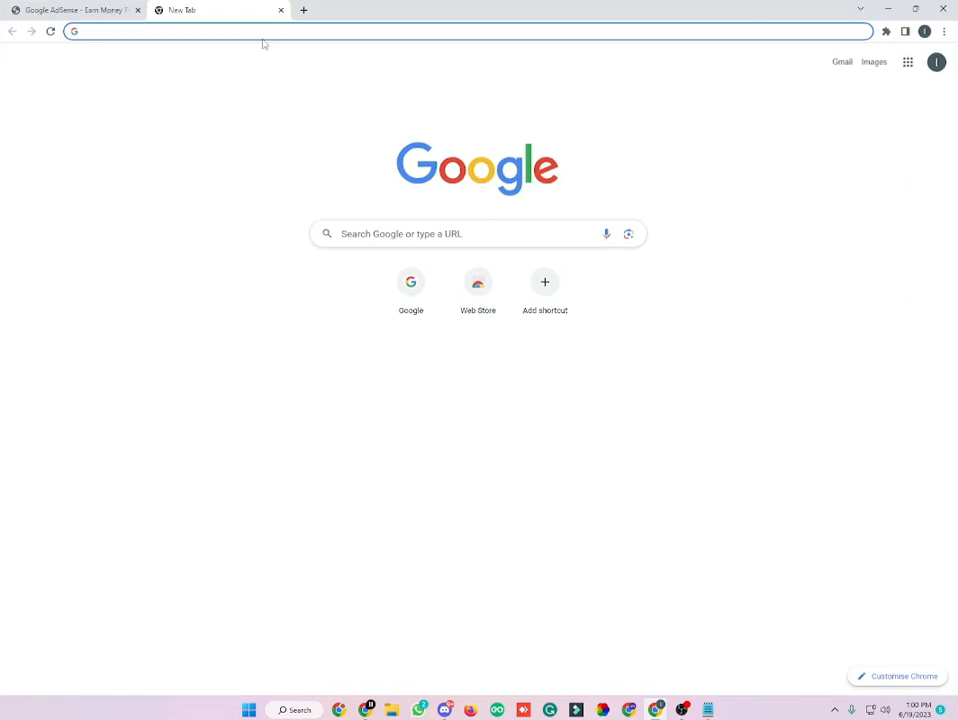
text(yofan)
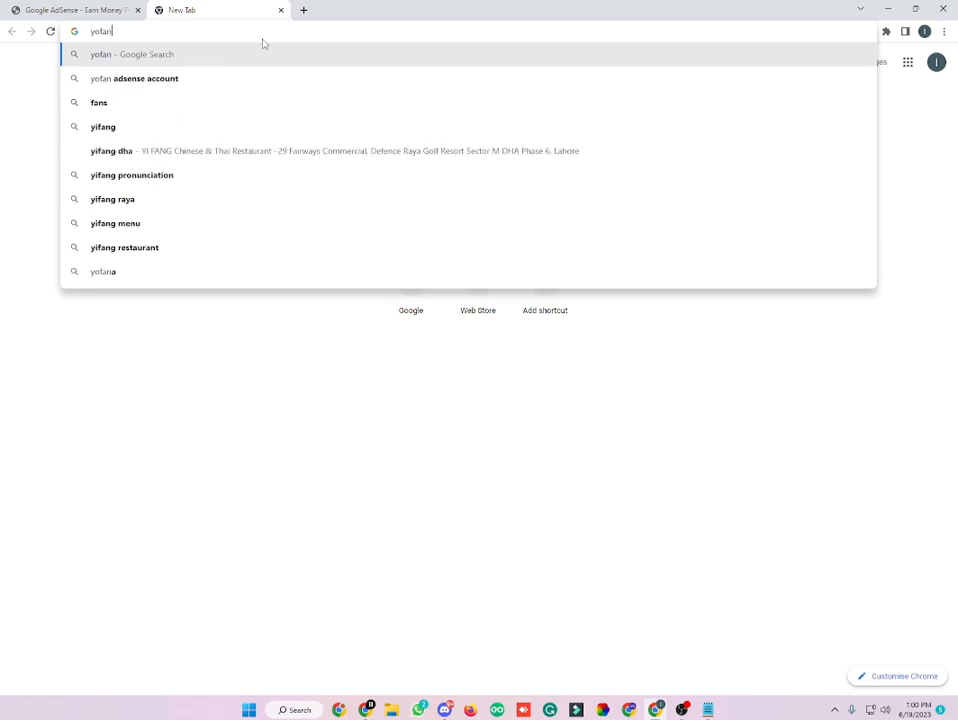
key(Return)
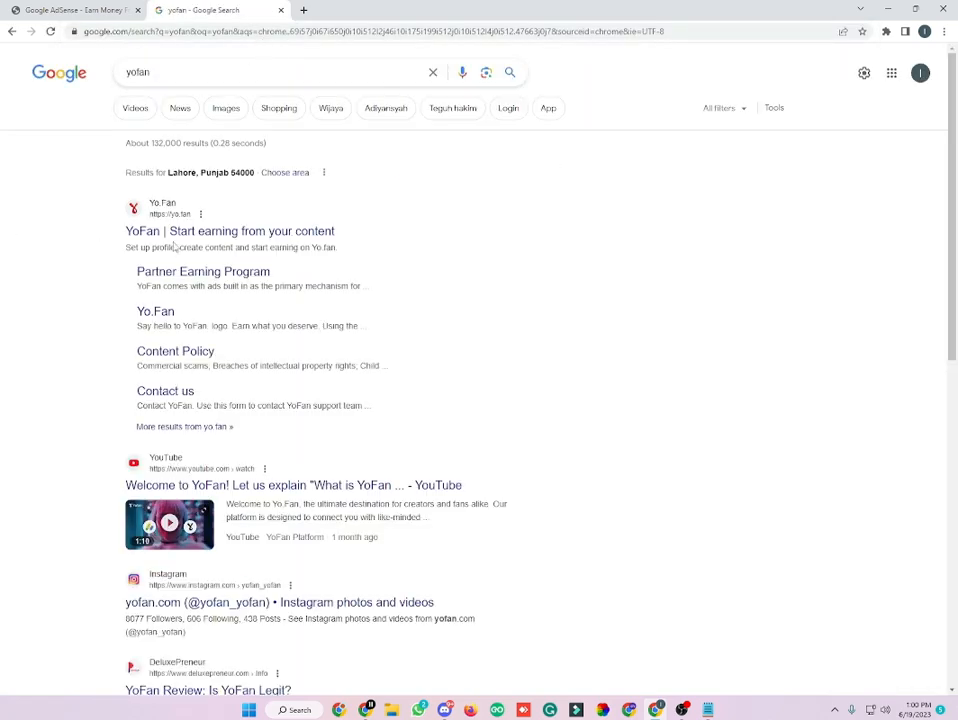
click(276, 231)
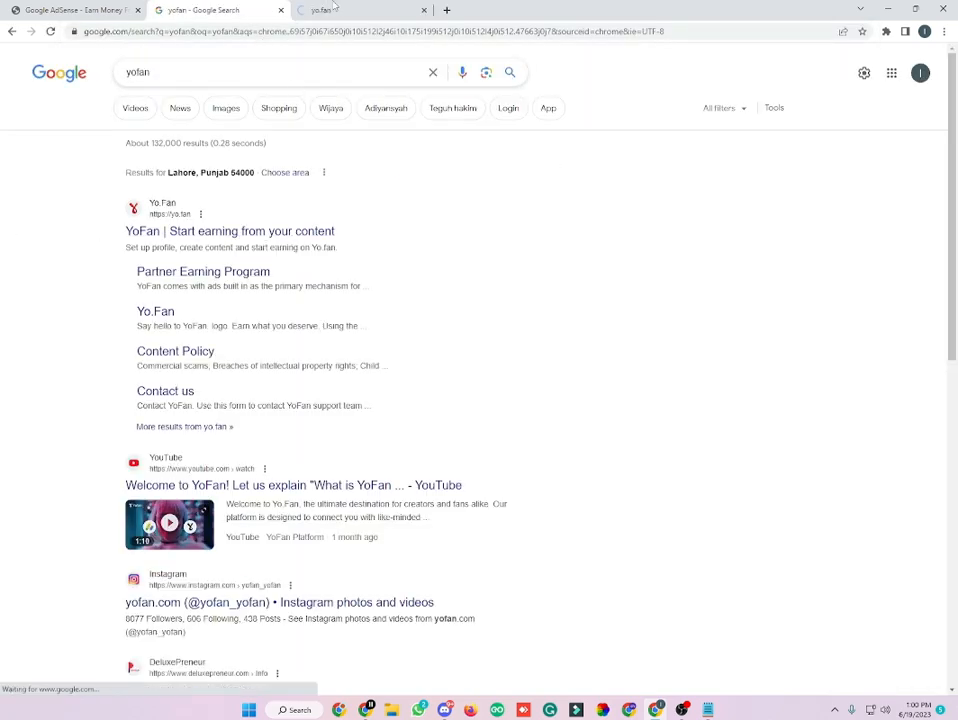
click(335, 8)
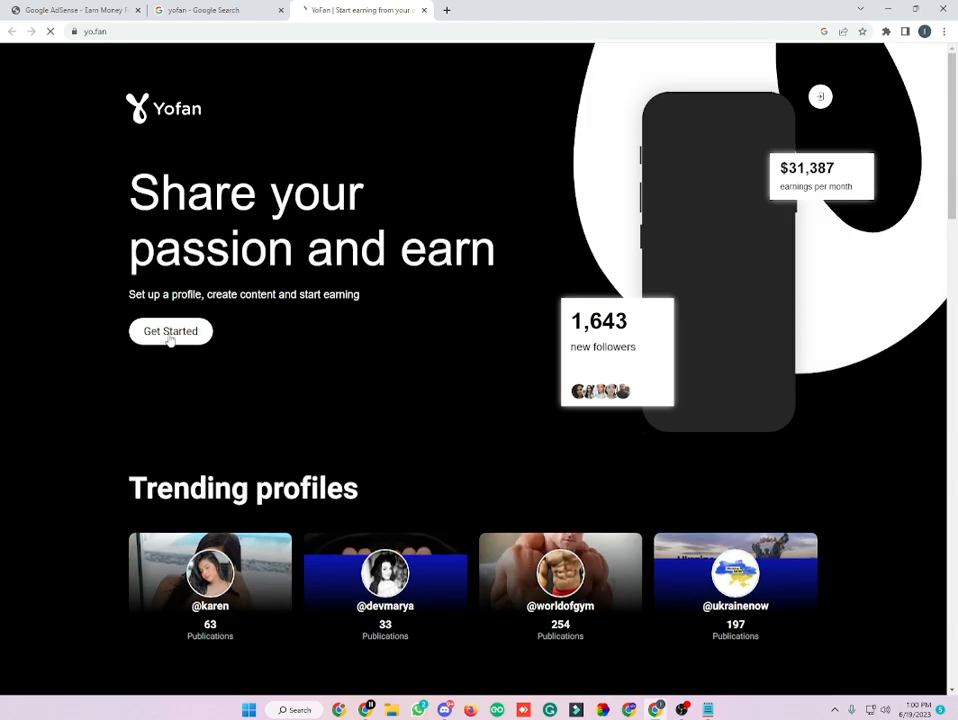
- Sign up for YoFan with the listed Google account, blocking site notifications and entering a profile name
click(170, 338)
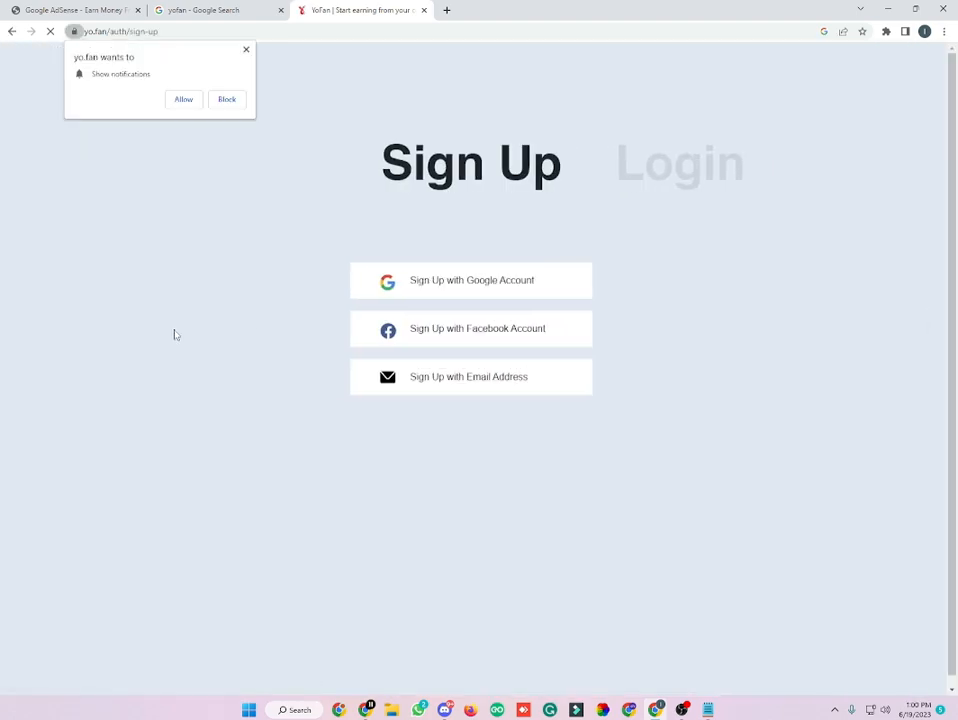
click(227, 99)
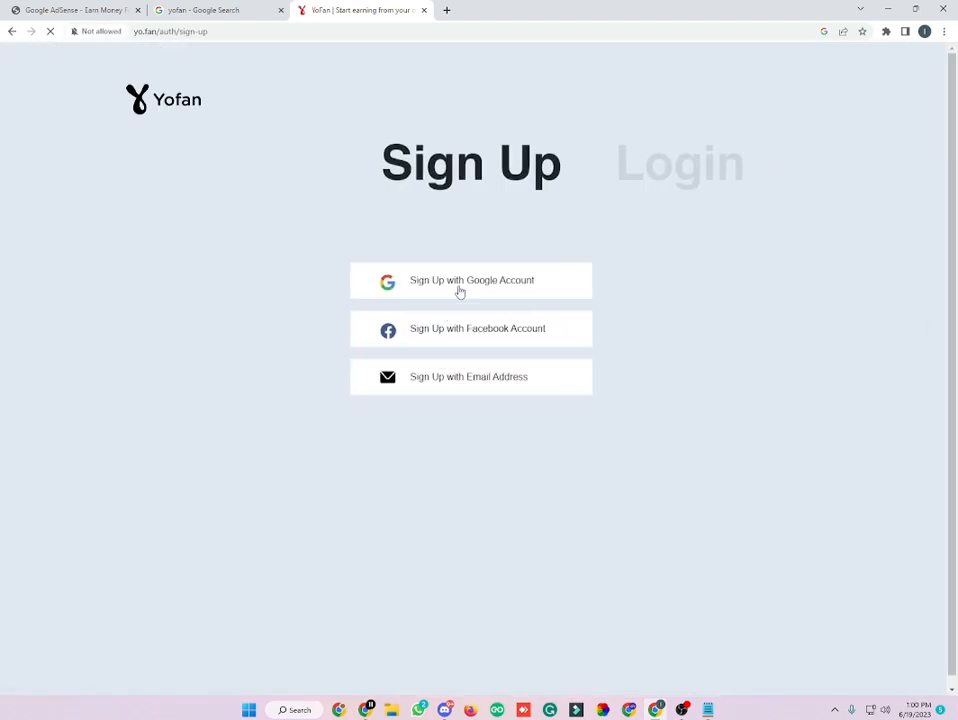
click(443, 290)
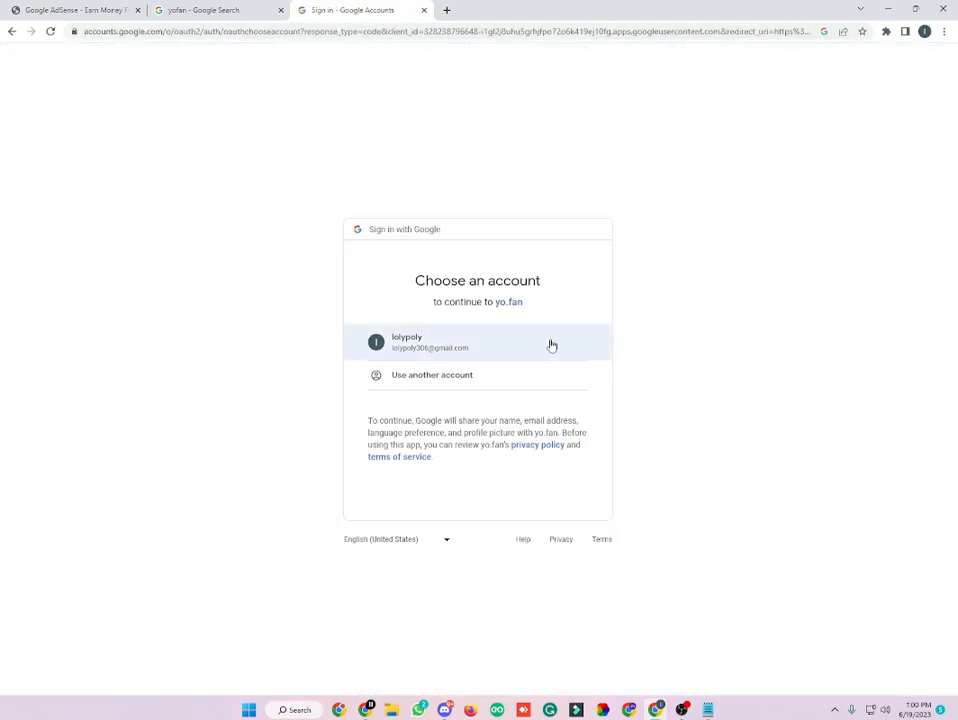
click(549, 344)
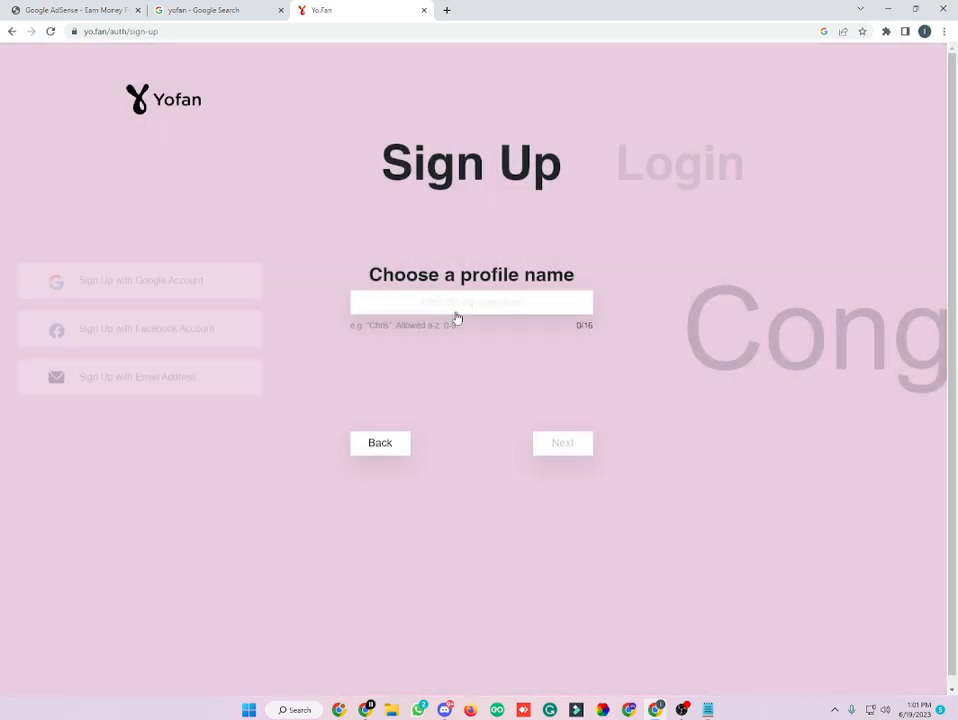
text(legendumer)
click(561, 452)
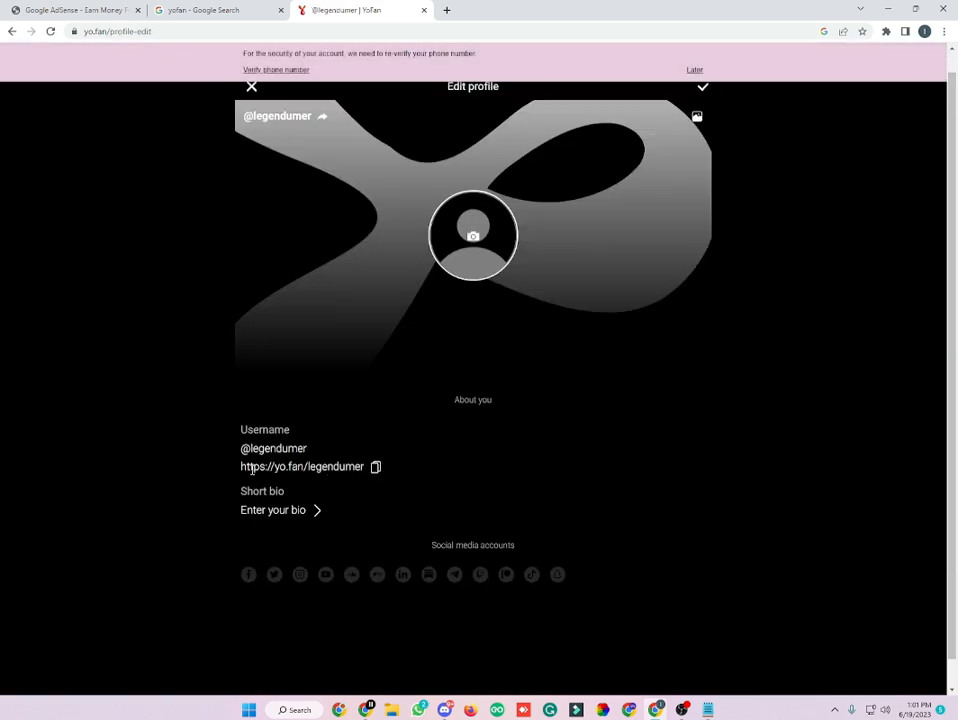
- Return to the Google AdSense site and start signing up with the same Google account
drag(241, 467, 331, 467)
click(358, 464)
click(72, 6)
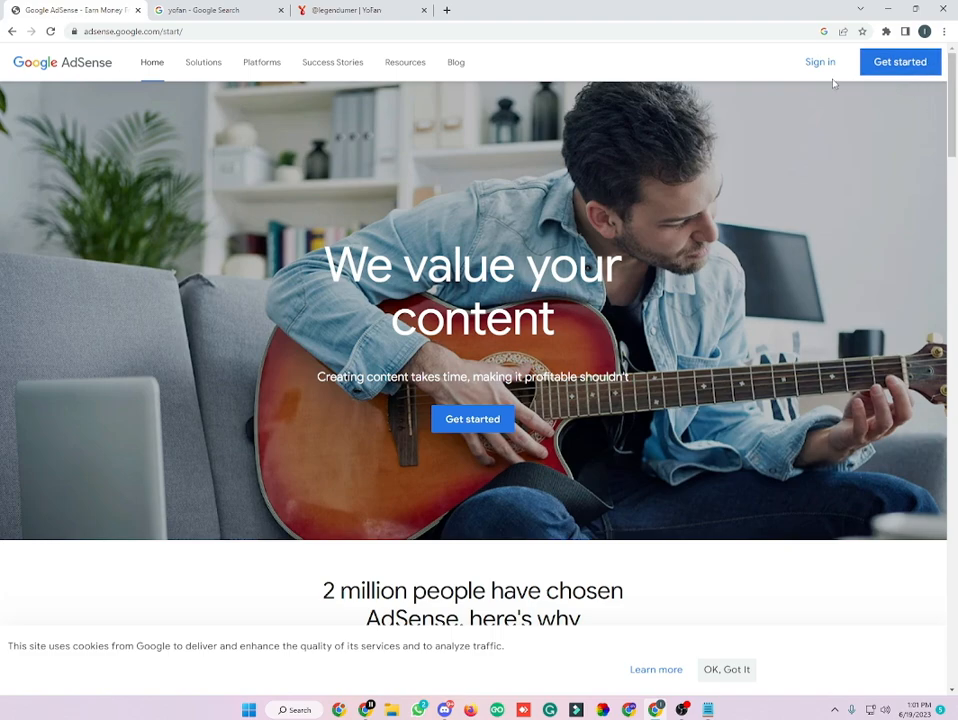
click(294, 28)
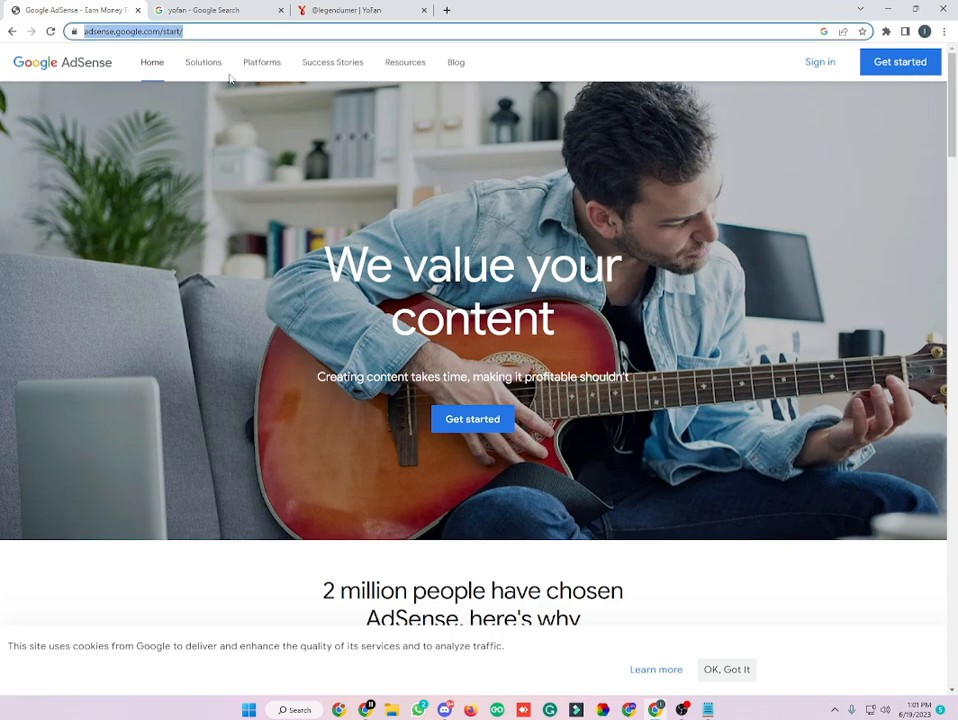
click(748, 64)
click(896, 72)
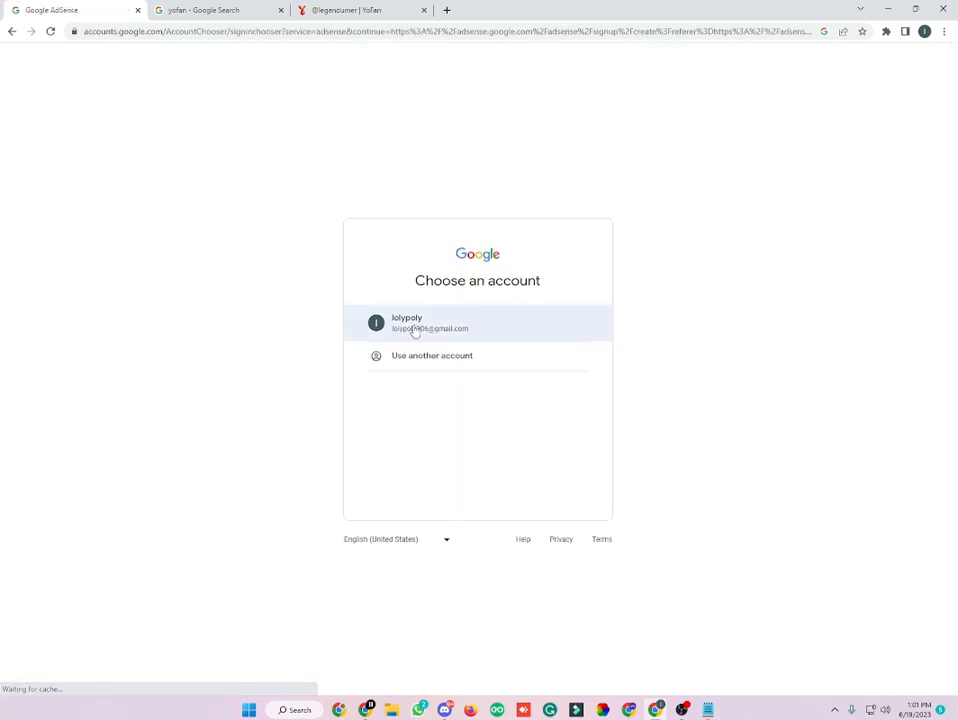
click(416, 328)
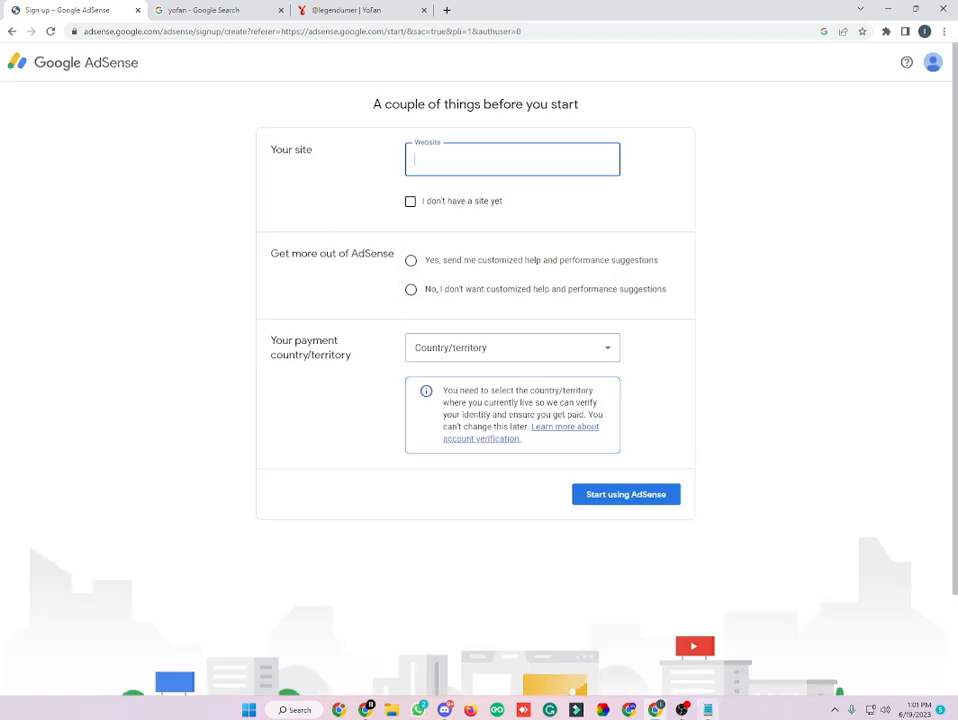
- Copy ngmisr.com from the Notepad note and enter it as the website in the AdSense sign-up form
key(alt+Tab)
click(557, 127)
double_click(555, 119)
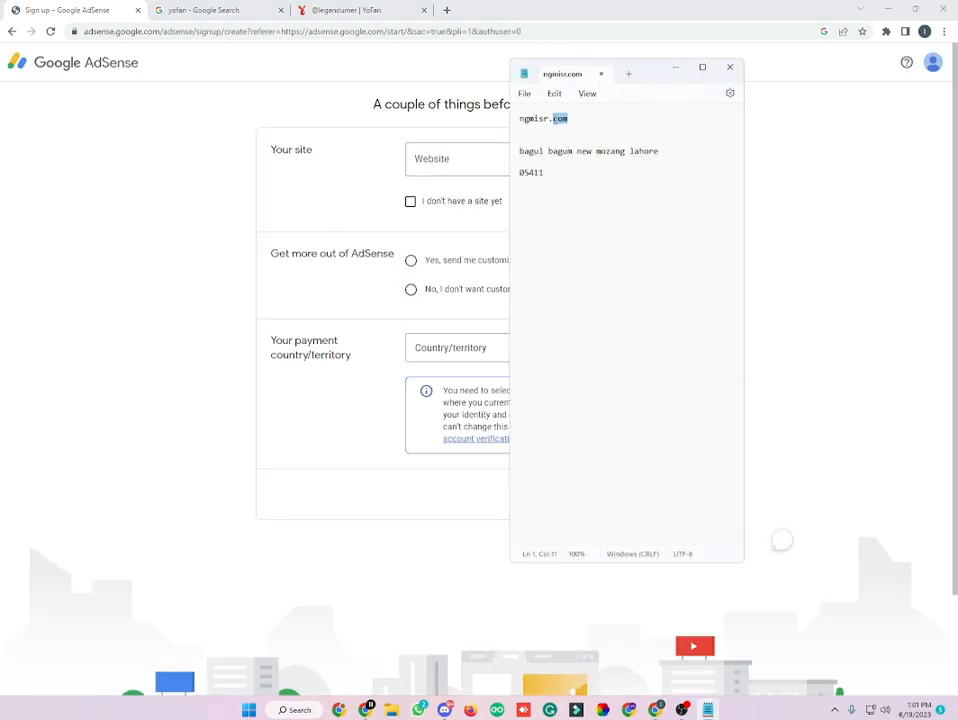
triple_click(555, 119)
right_click(555, 119)
click(620, 184)
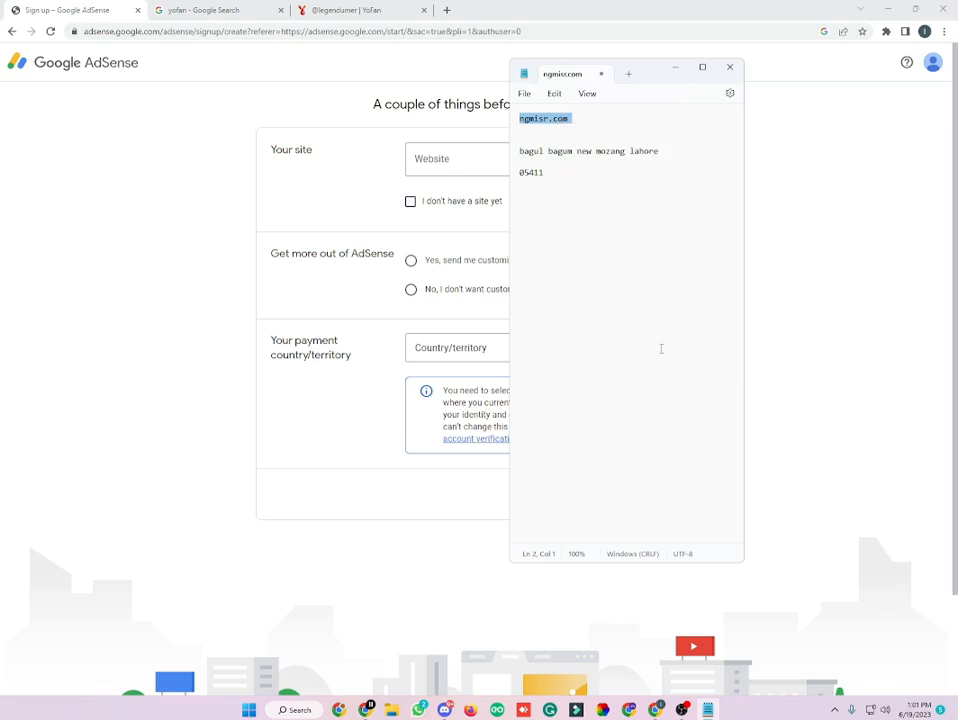
click(468, 160)
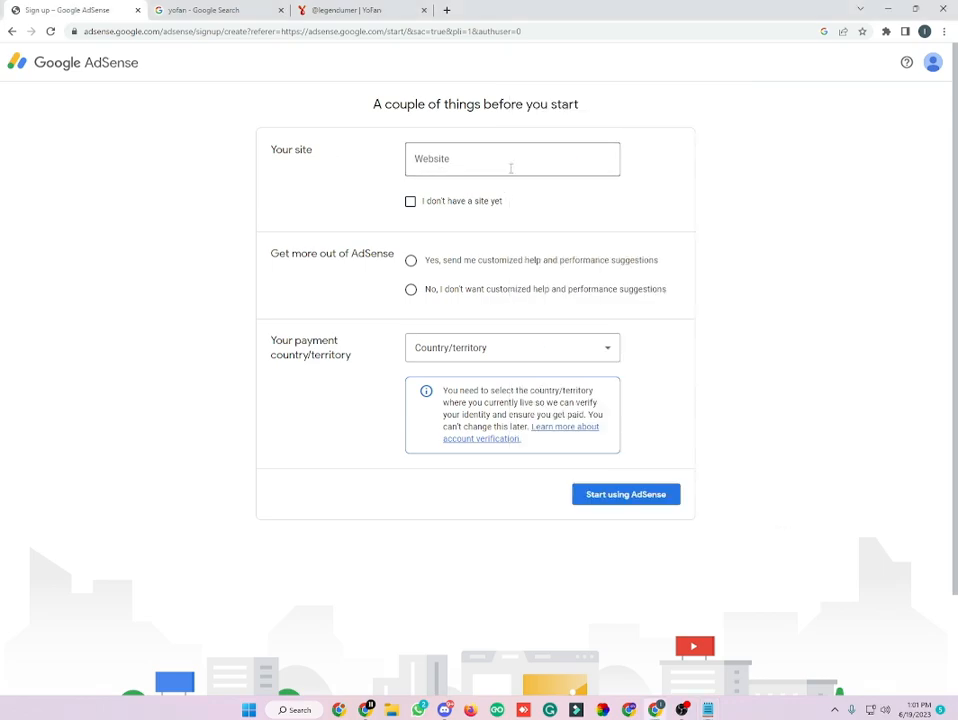
click(508, 164)
key(ctrl+v)
click(625, 207)
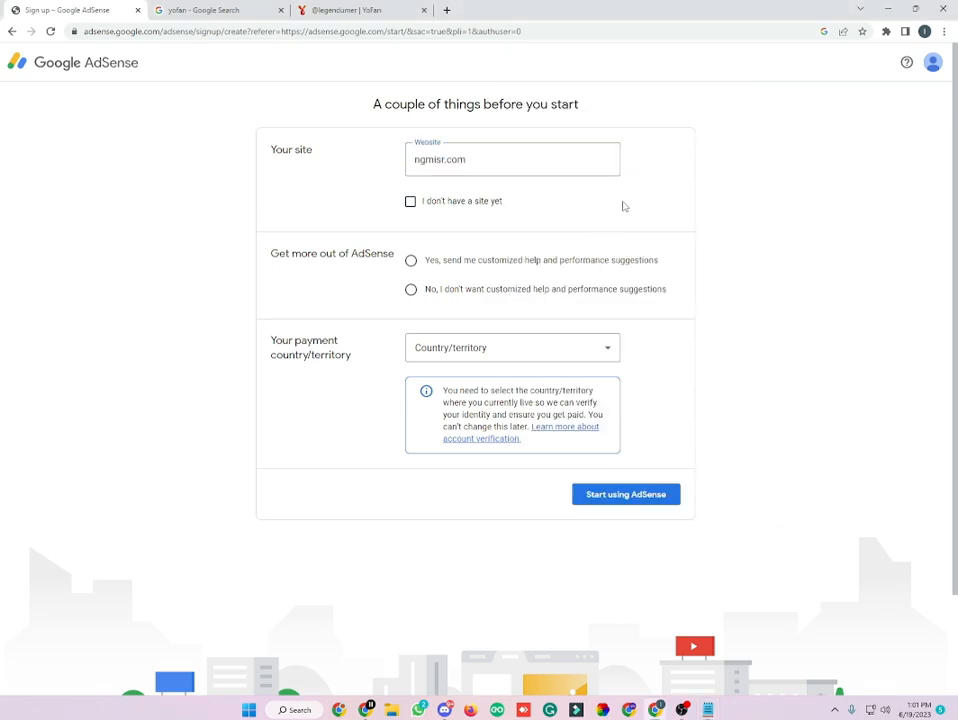
- Decline customized help and performance suggestions and set the payment country to Pakistan
click(410, 291)
click(459, 346)
key(p)
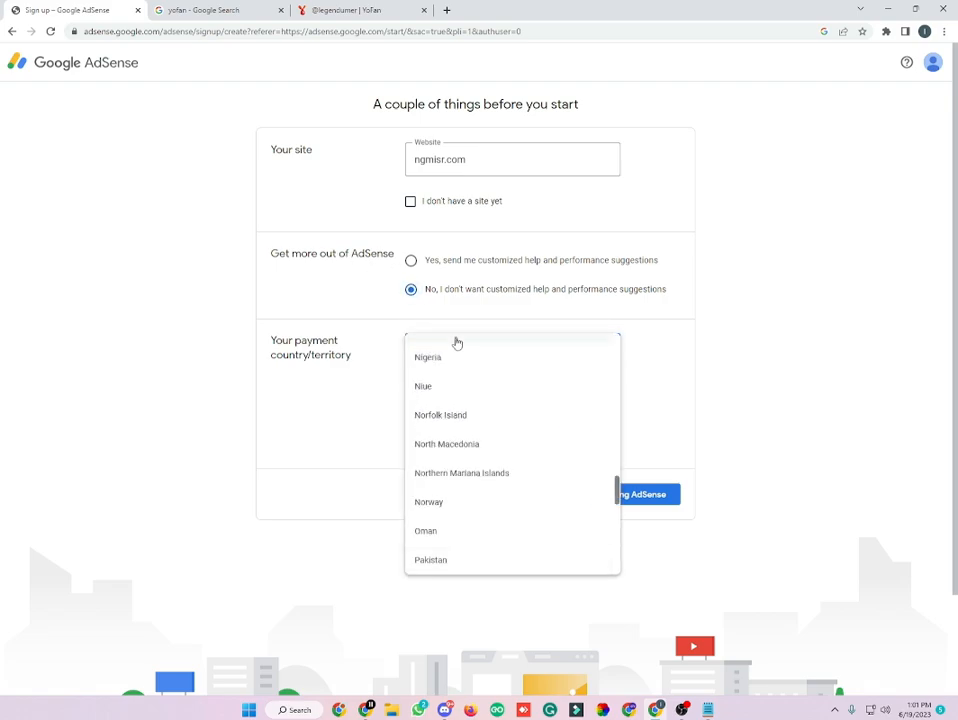
click(447, 564)
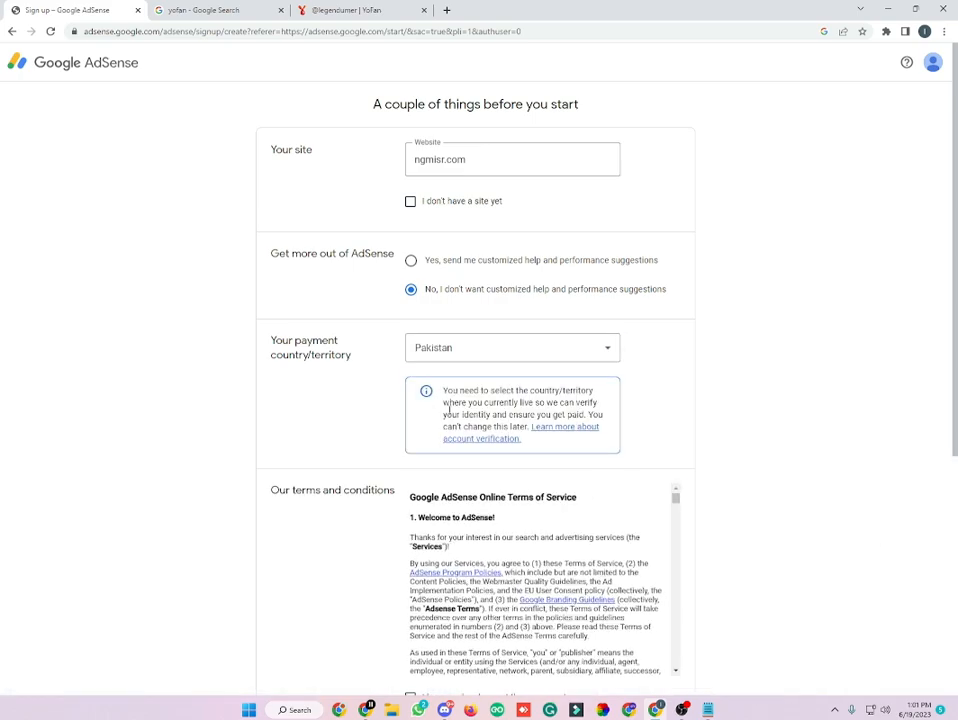
- Accept the AdSense terms of service agreement and submit the sign-up form
scroll(668, 330, down, 3)
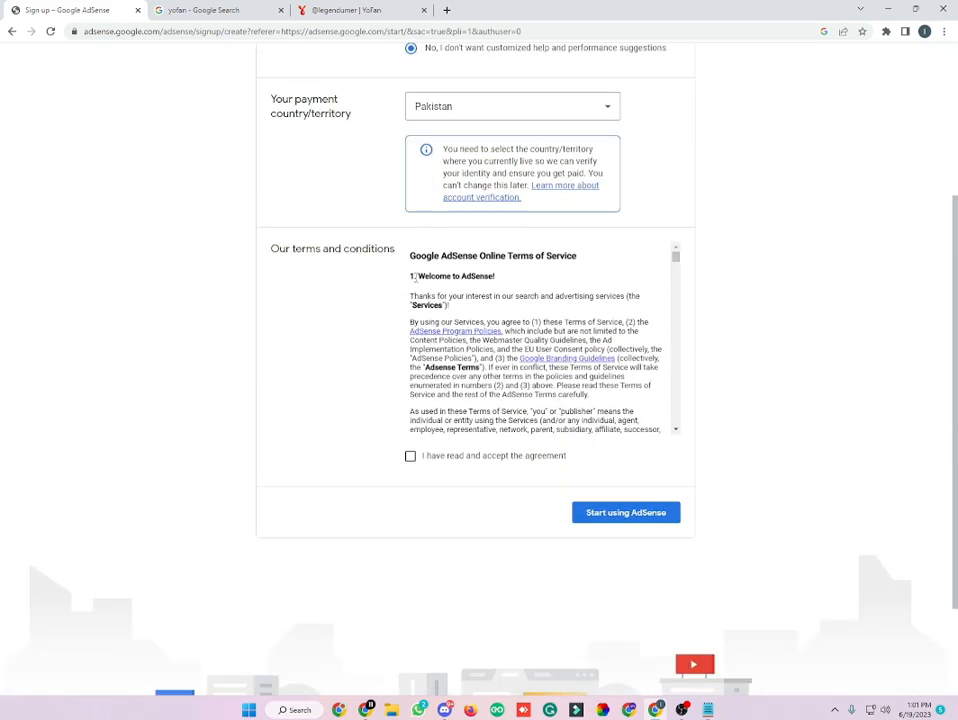
scroll(415, 278, down, 5)
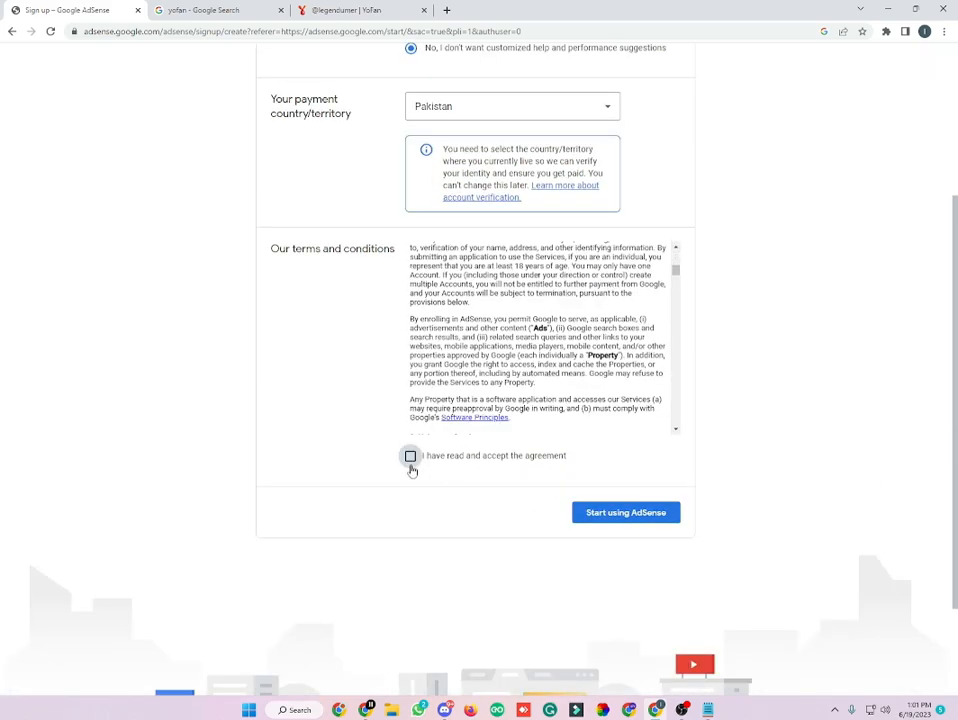
click(410, 456)
click(626, 512)
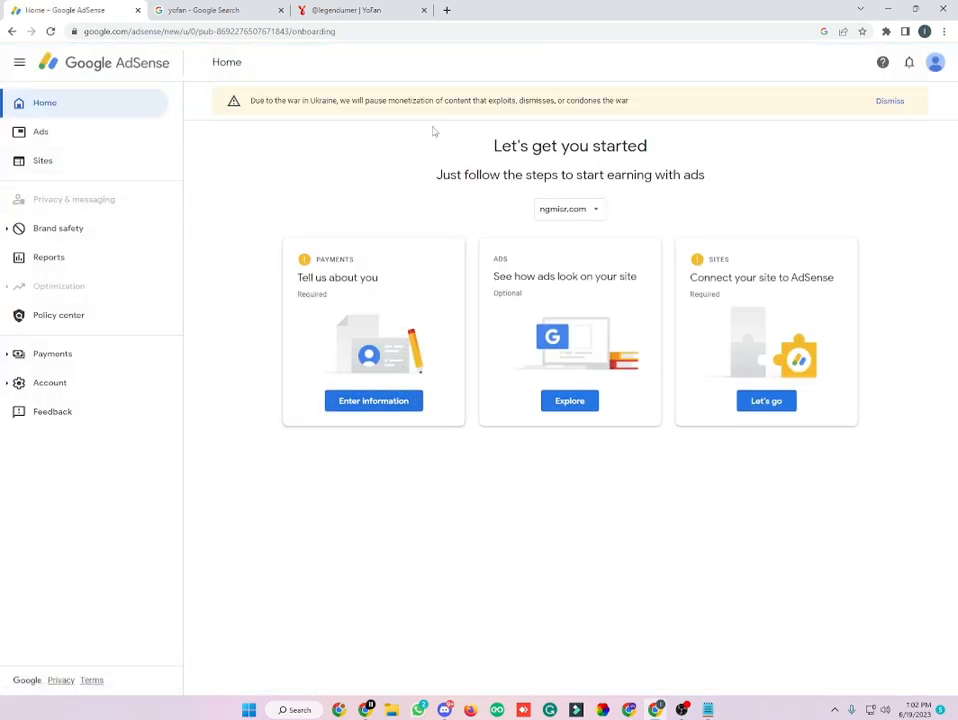
- Display the list of sites in AdSense, and copy the profile link from the YoFan profile editing page
click(55, 170)
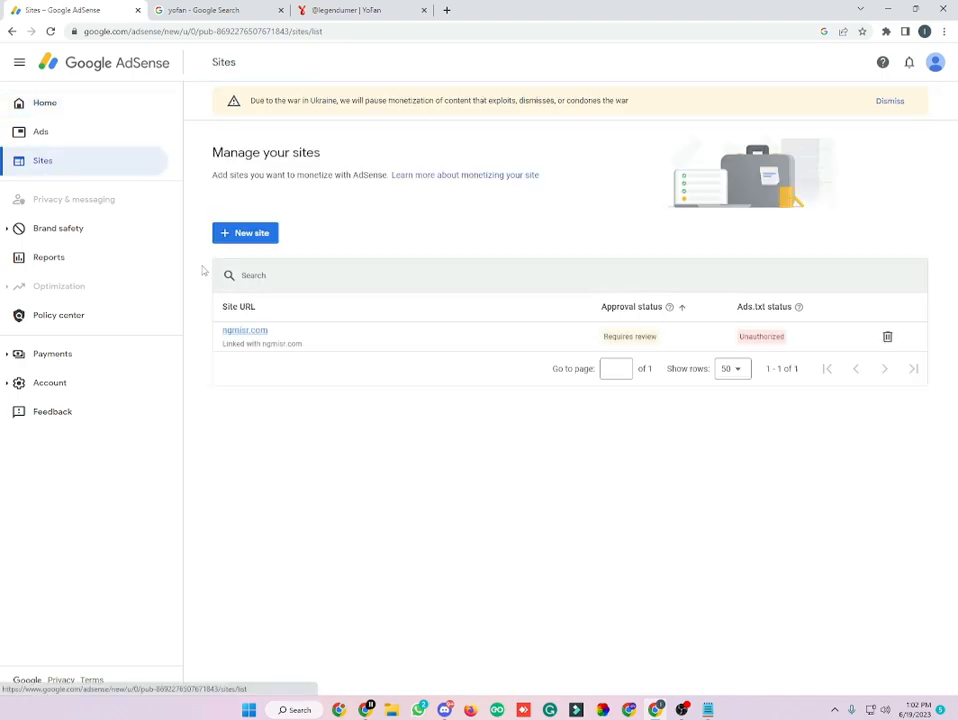
drag(278, 334, 214, 342)
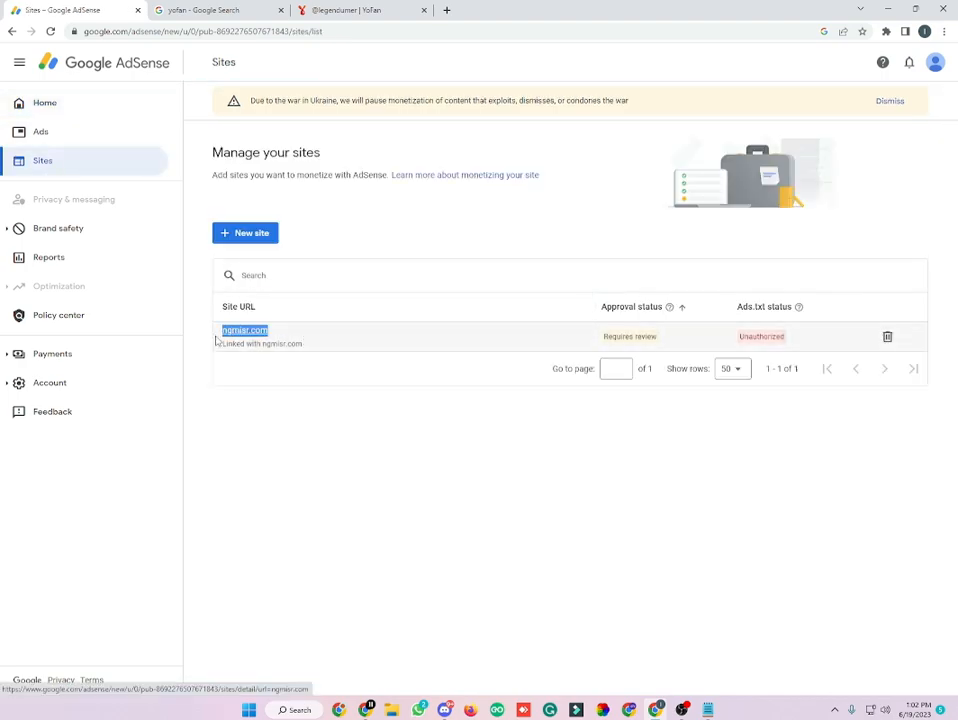
click(405, 6)
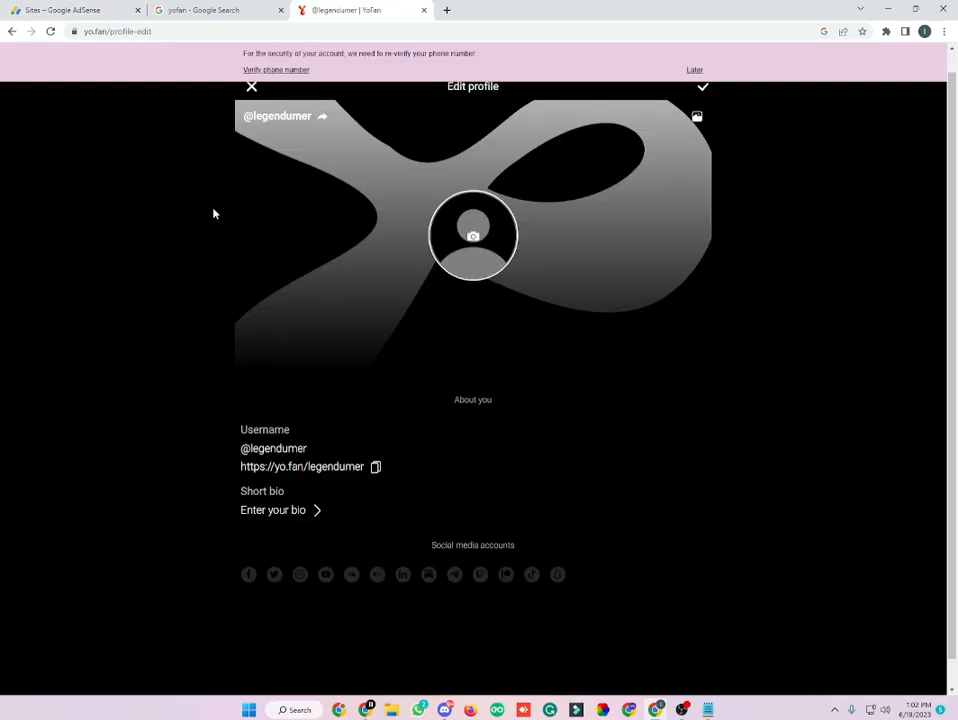
scroll(436, 430, down, 1)
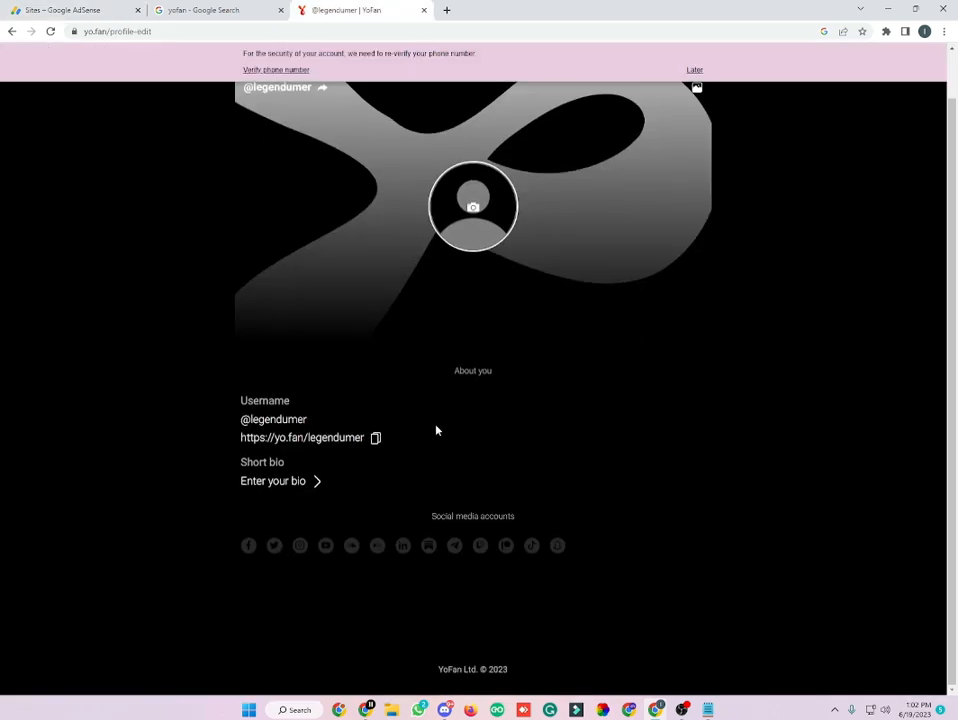
drag(231, 436, 362, 438)
click(400, 485)
click(375, 439)
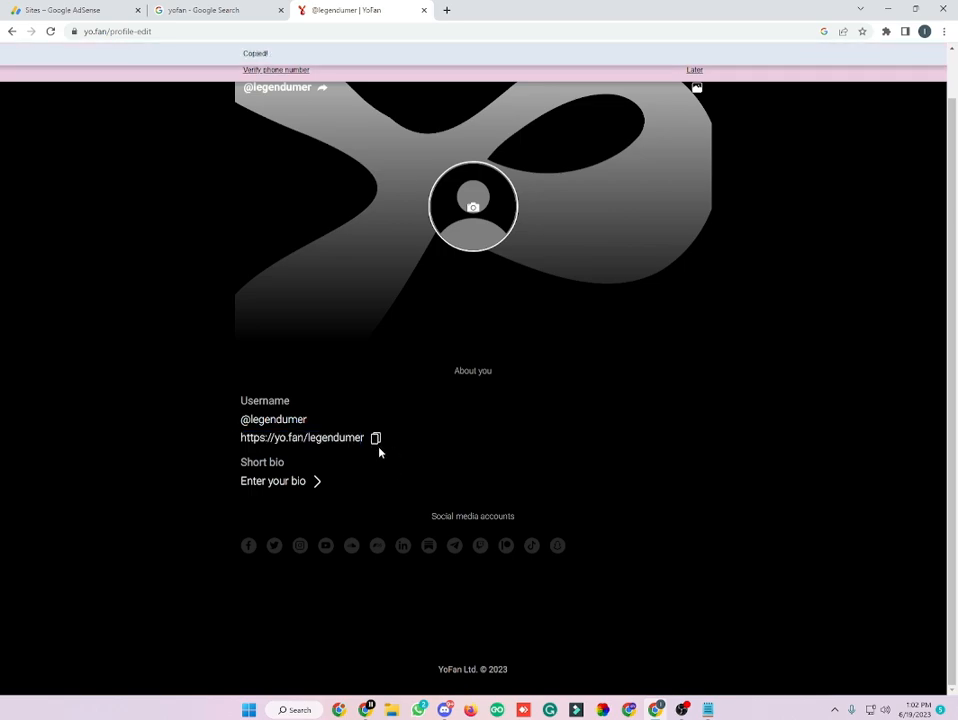
- Add the copied YoFan profile link as a new site in AdSense and save it
click(70, 10)
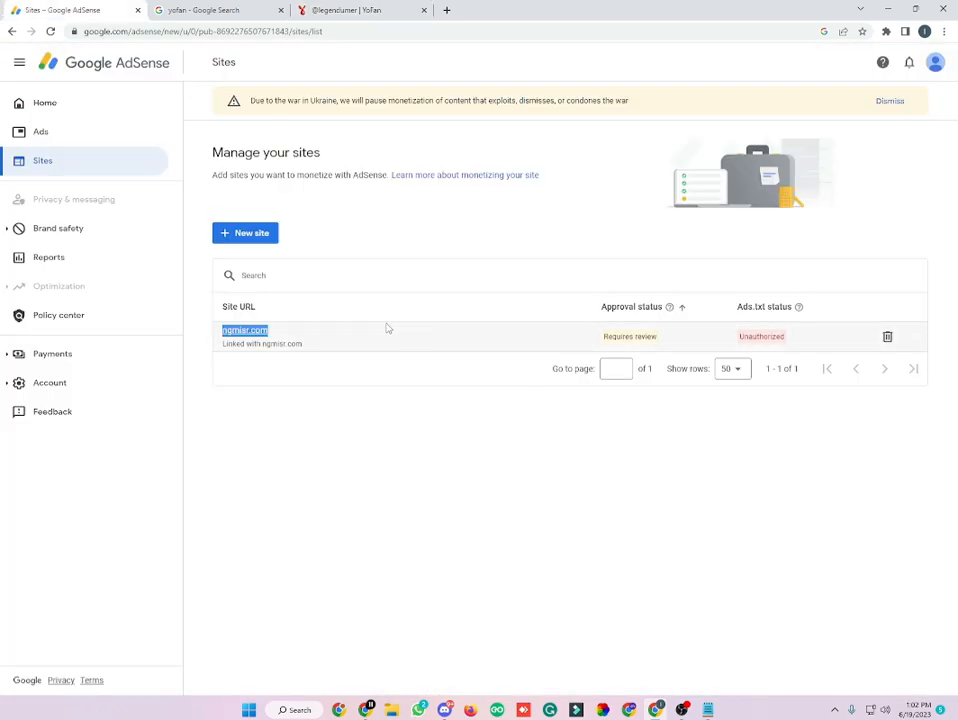
click(252, 234)
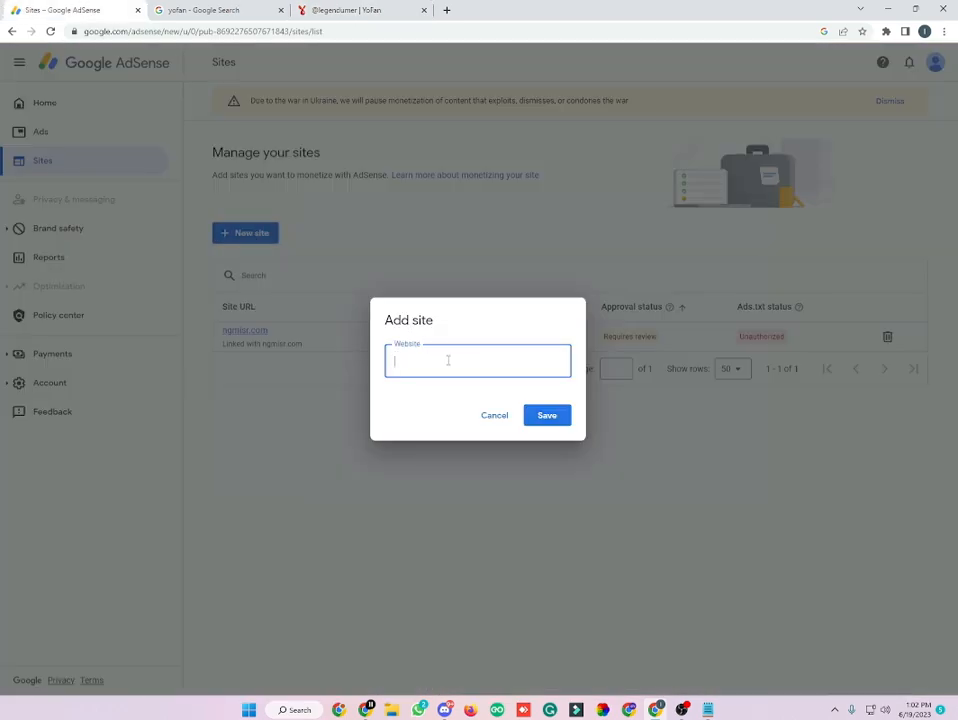
key(ctrl+v)
drag(512, 361, 334, 353)
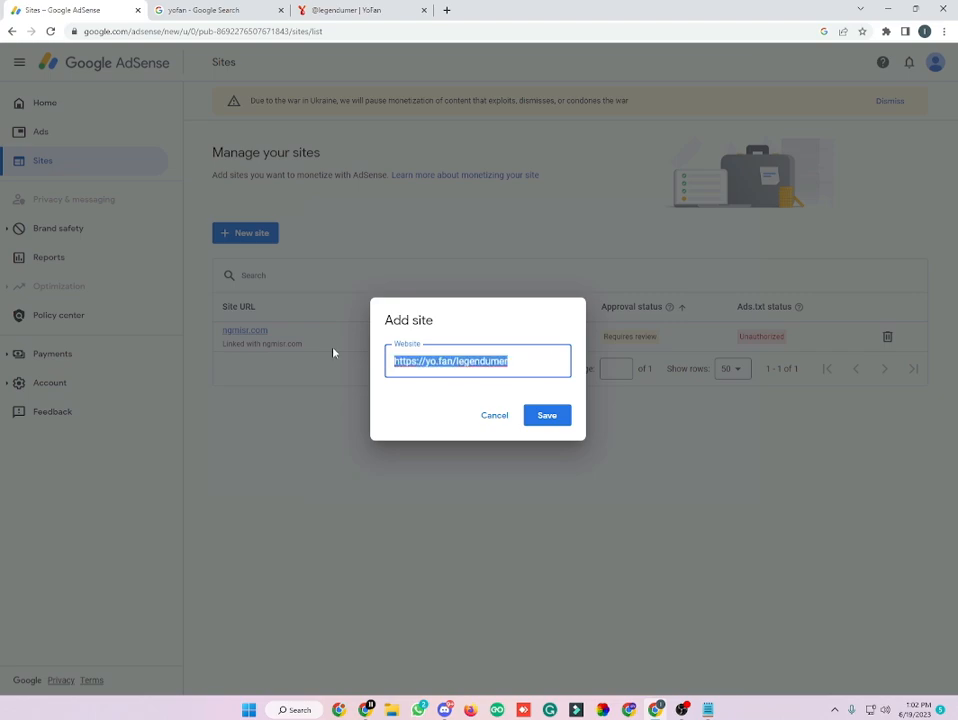
click(556, 418)
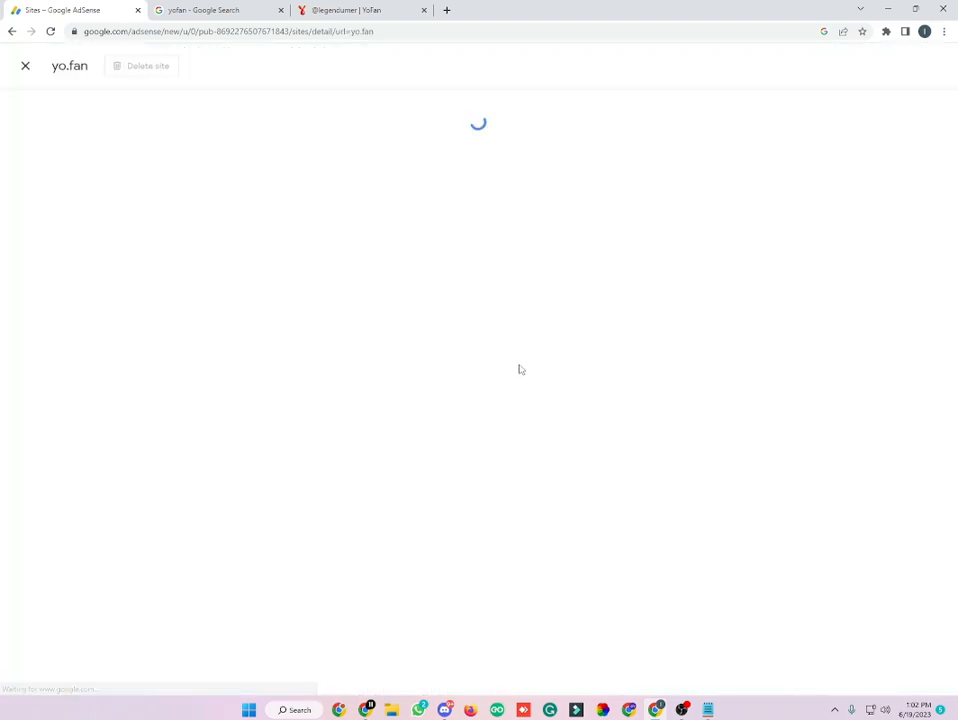
- Confirm that the publisher ID has been added and request a review of the YoFan site
click(285, 342)
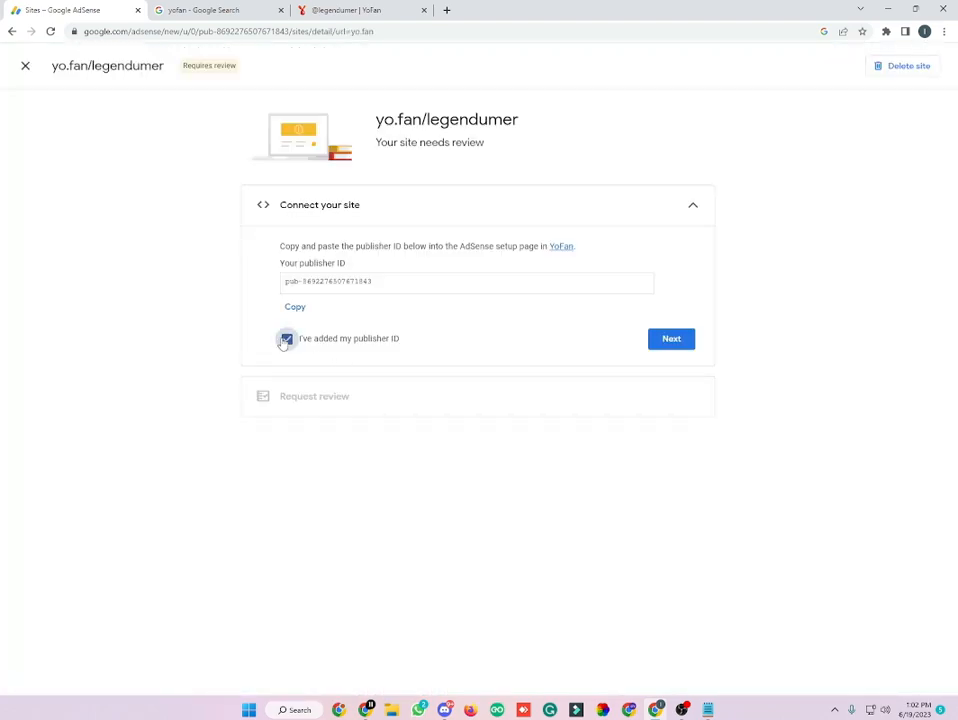
click(663, 346)
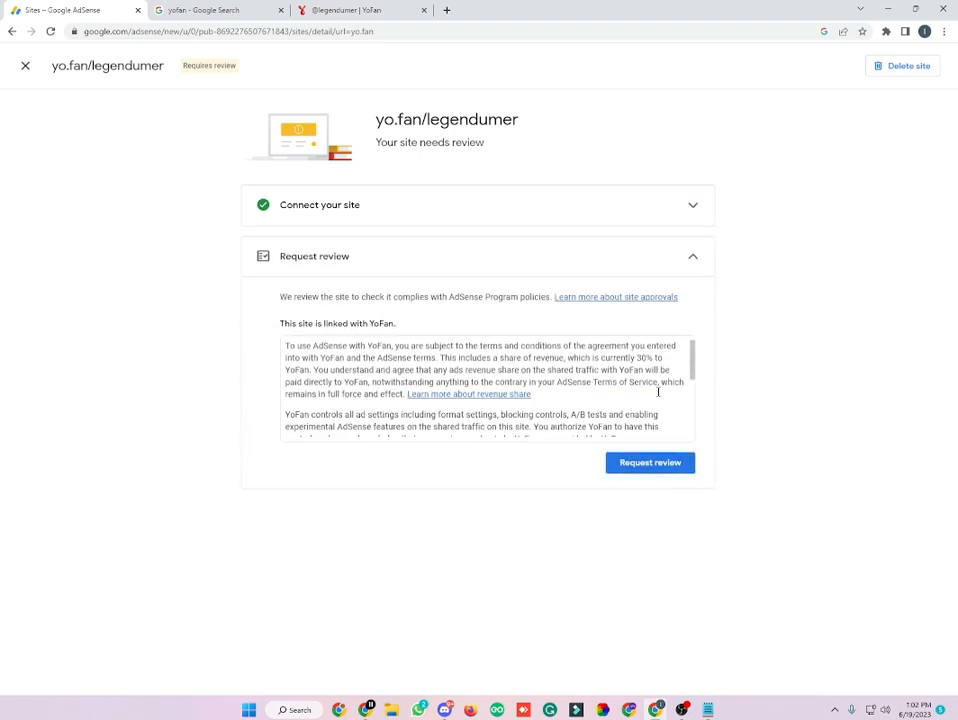
click(649, 464)
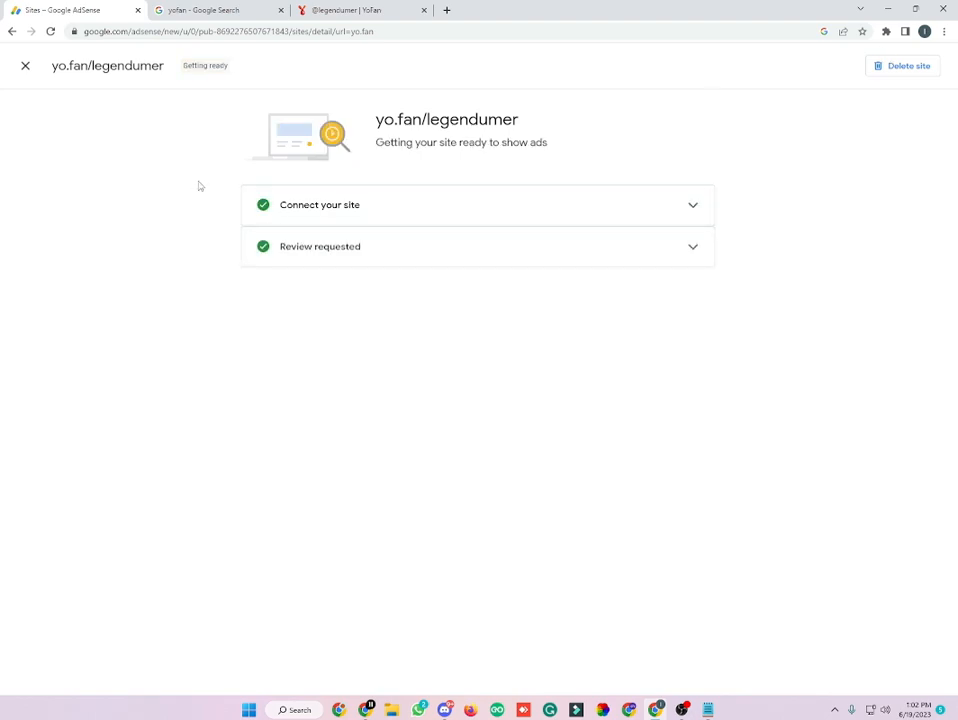
- Close the site details and check the approval status of the YoFan site in the AdSense sites list
click(25, 65)
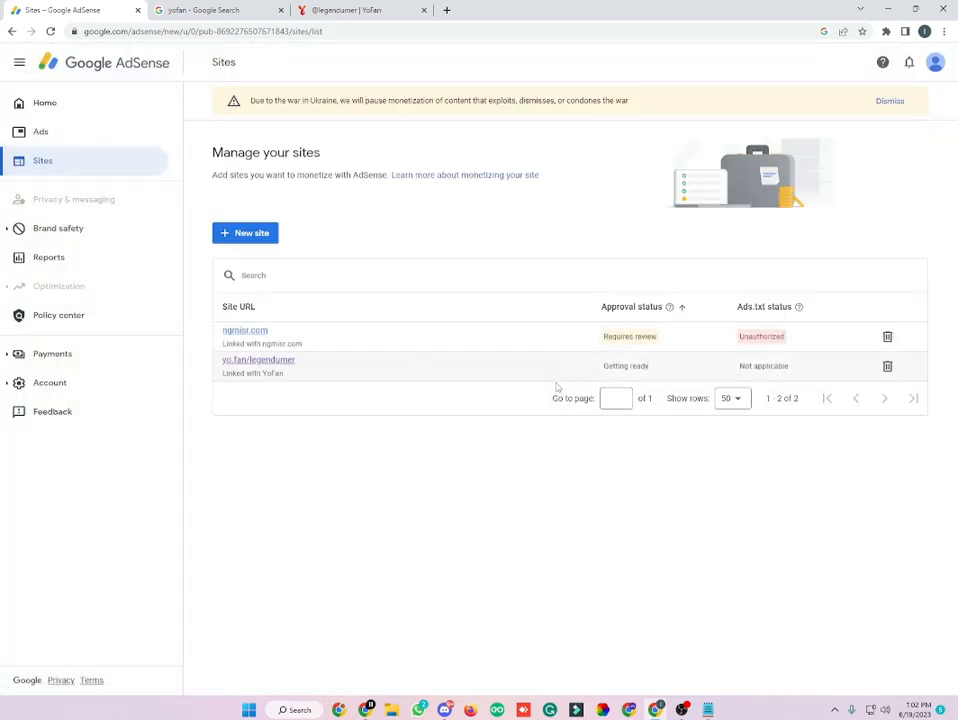
drag(598, 372, 662, 378)
click(655, 366)
drag(642, 379, 580, 372)
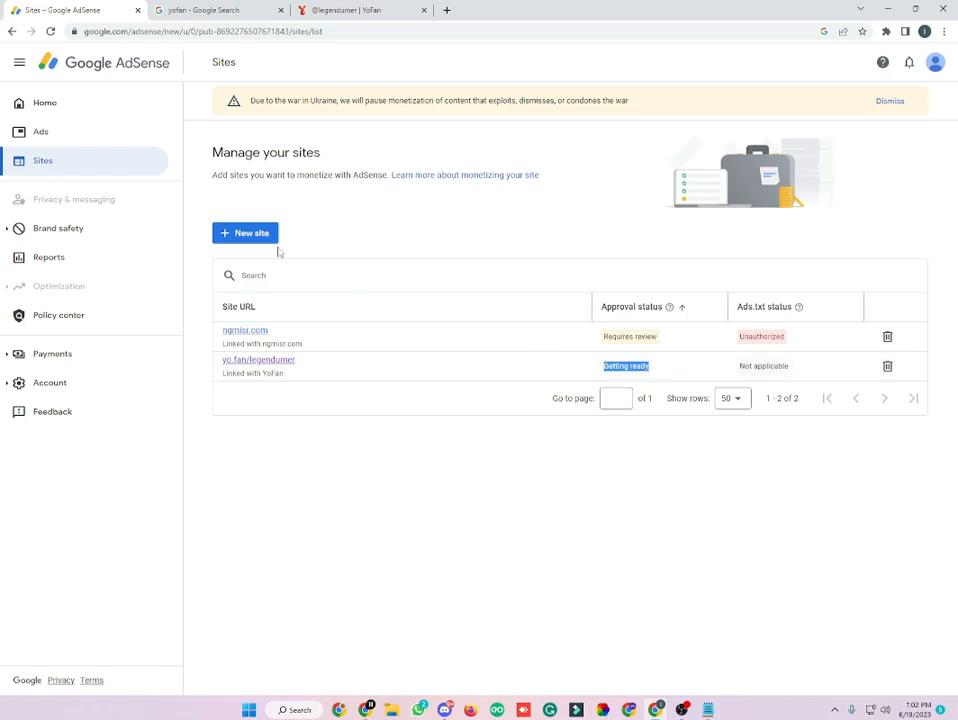
- View the AdSense home page, then switch to the other Chrome profile and display its AdSense home page
click(31, 105)
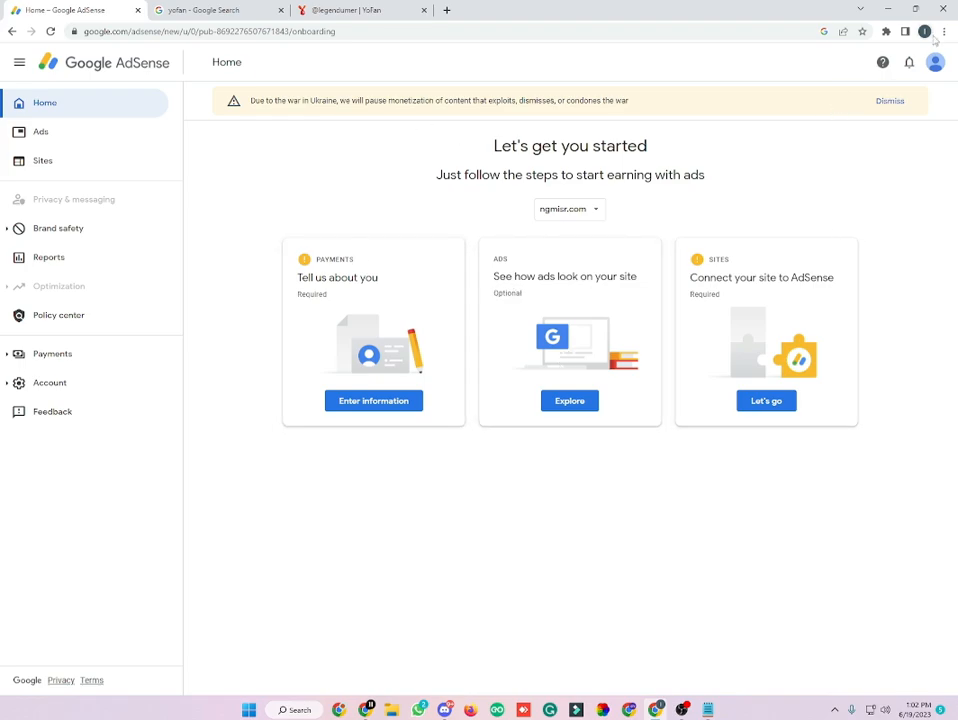
click(925, 31)
click(793, 254)
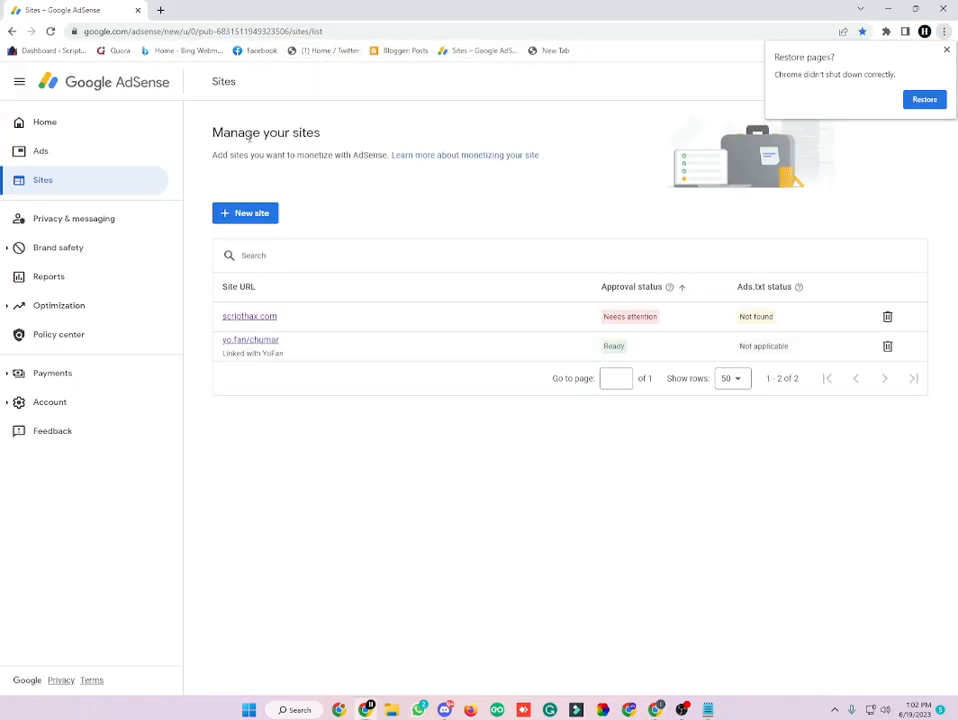
click(58, 122)
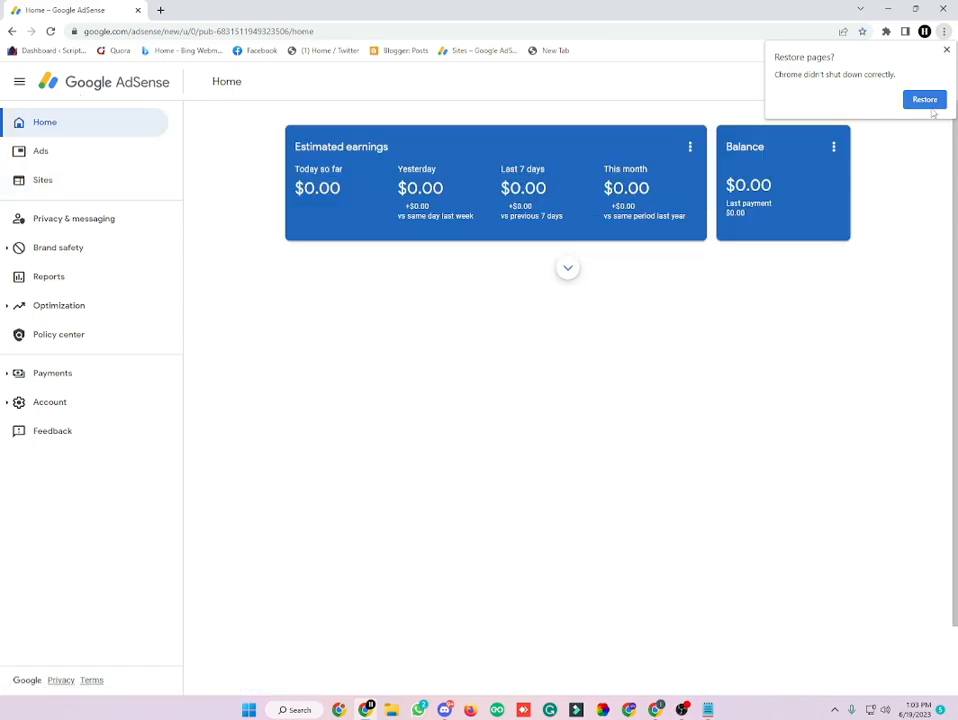
click(946, 51)
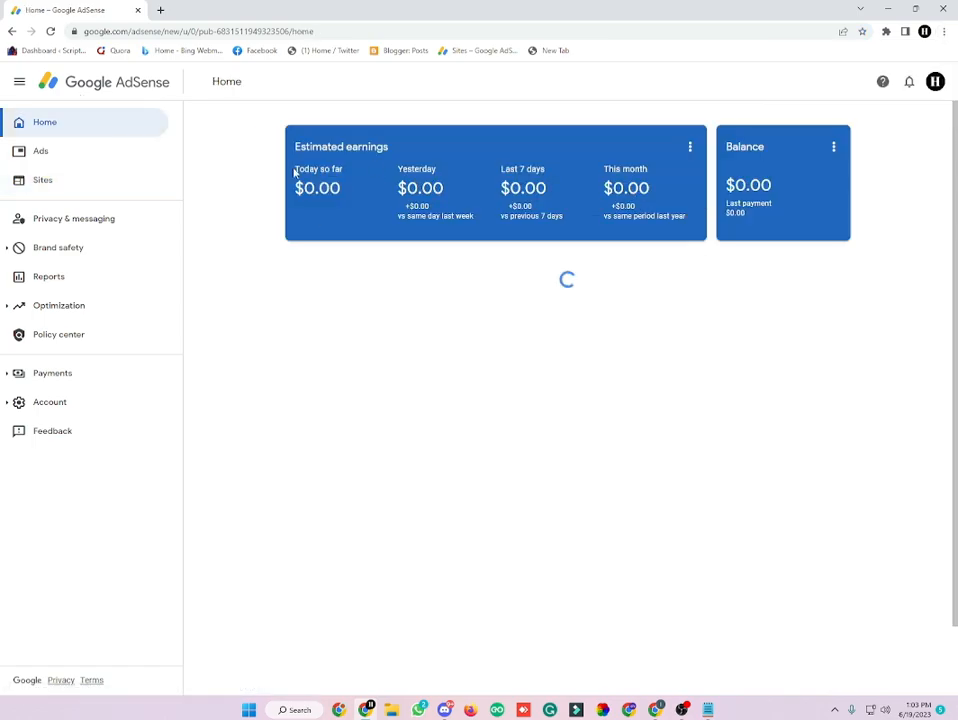
- Display this account's list of sites and check the approval status of its YoFan site
click(58, 180)
drag(287, 342, 208, 334)
click(303, 257)
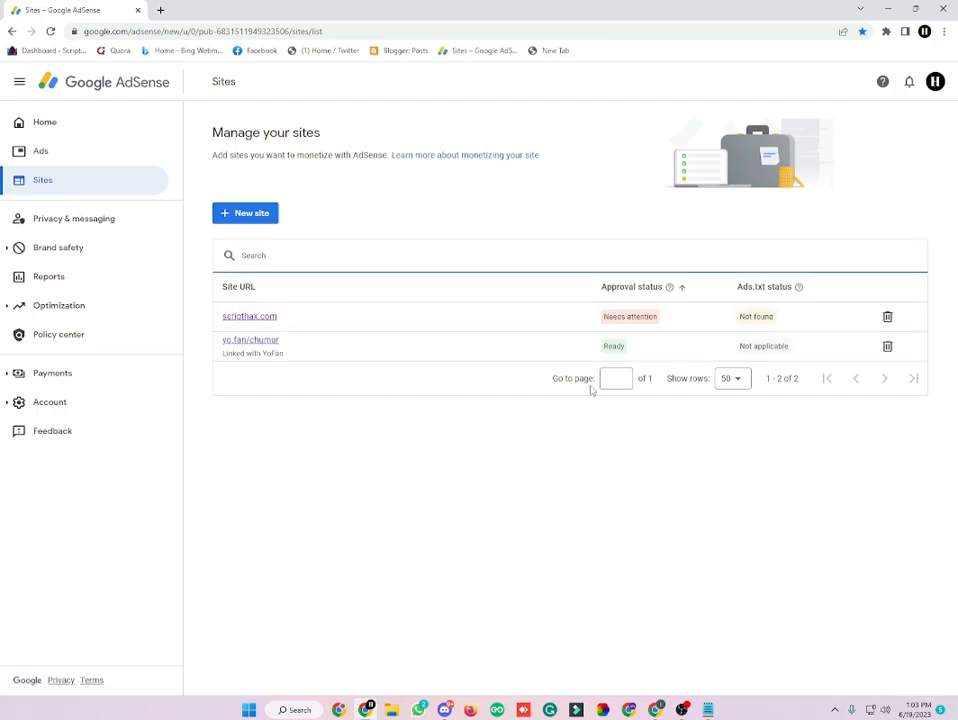
drag(590, 357, 627, 354)
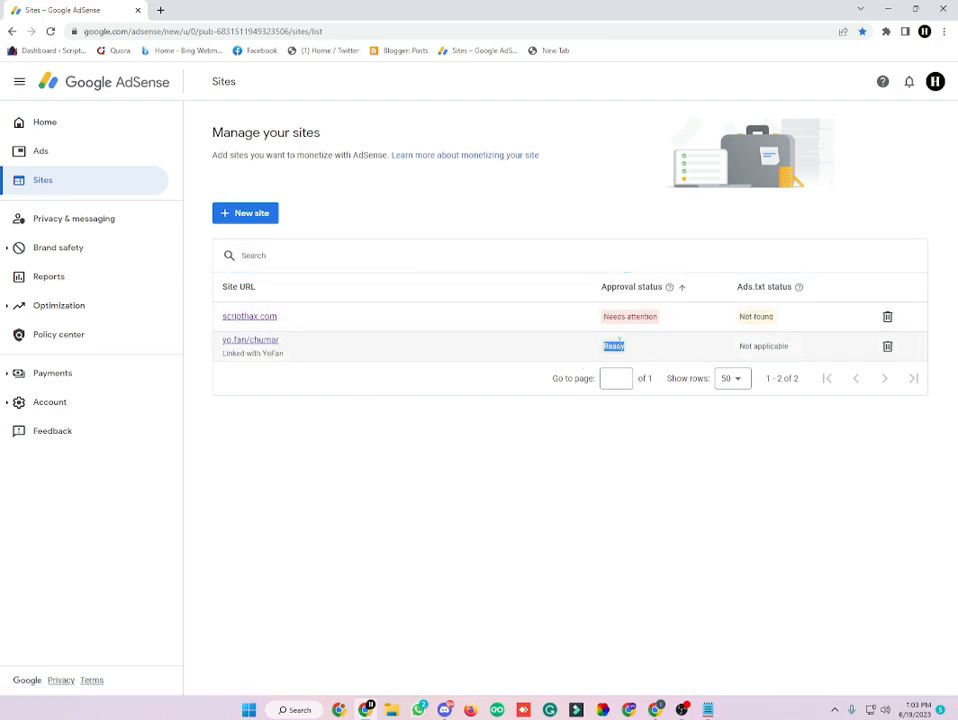
- Examine the approval status of scripthax.com in the sites list, dismissing the download pop-up that covers it
click(545, 320)
drag(605, 320, 656, 316)
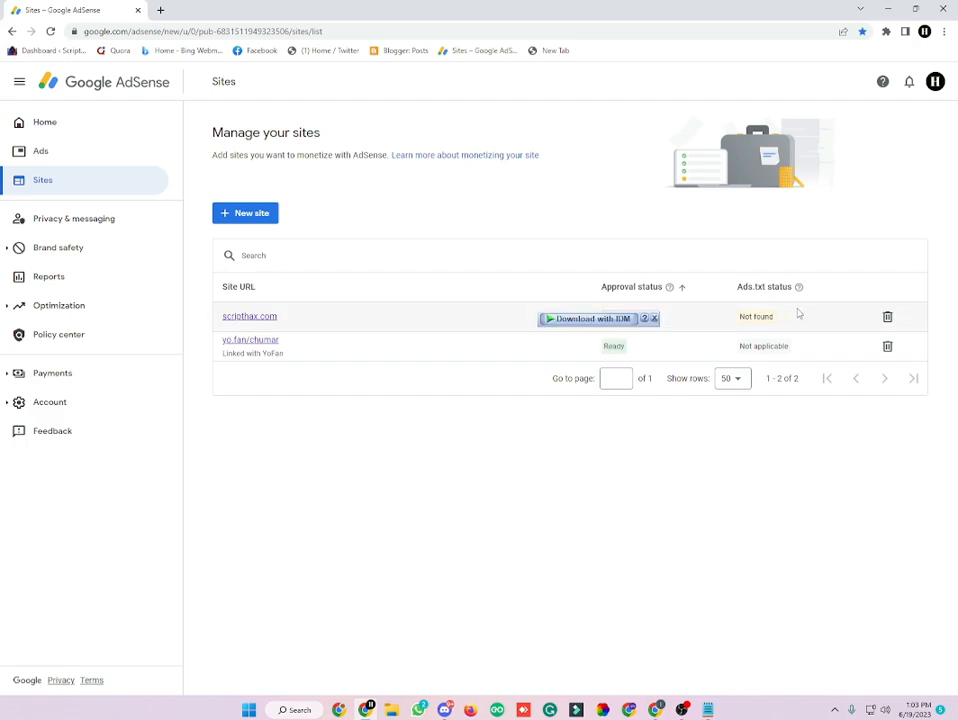
click(660, 327)
triple_click(654, 318)
click(524, 322)
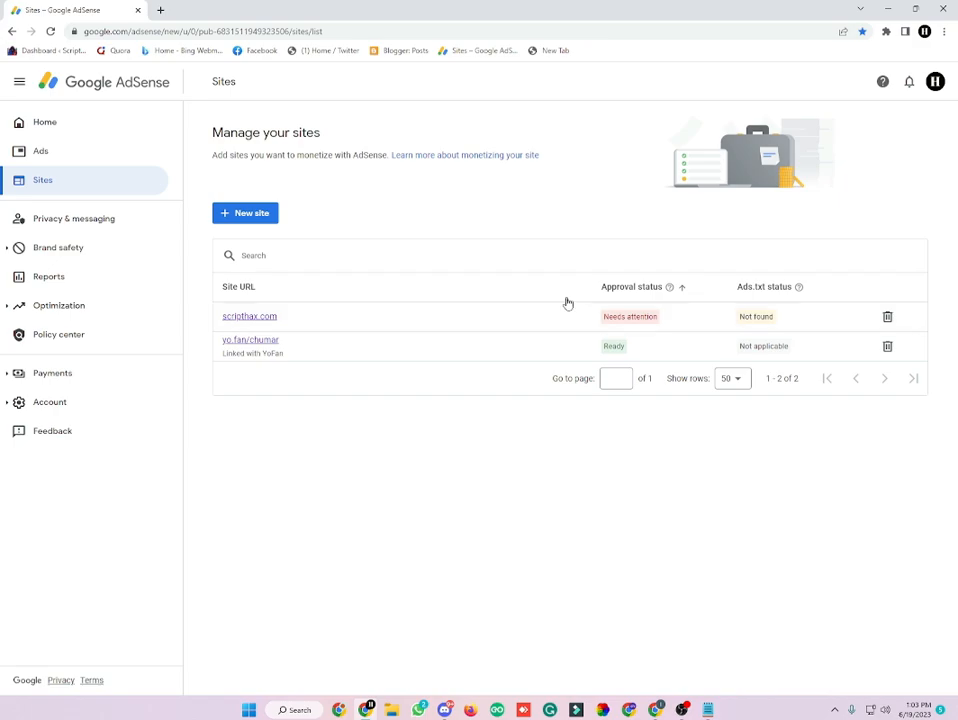
drag(598, 317, 714, 320)
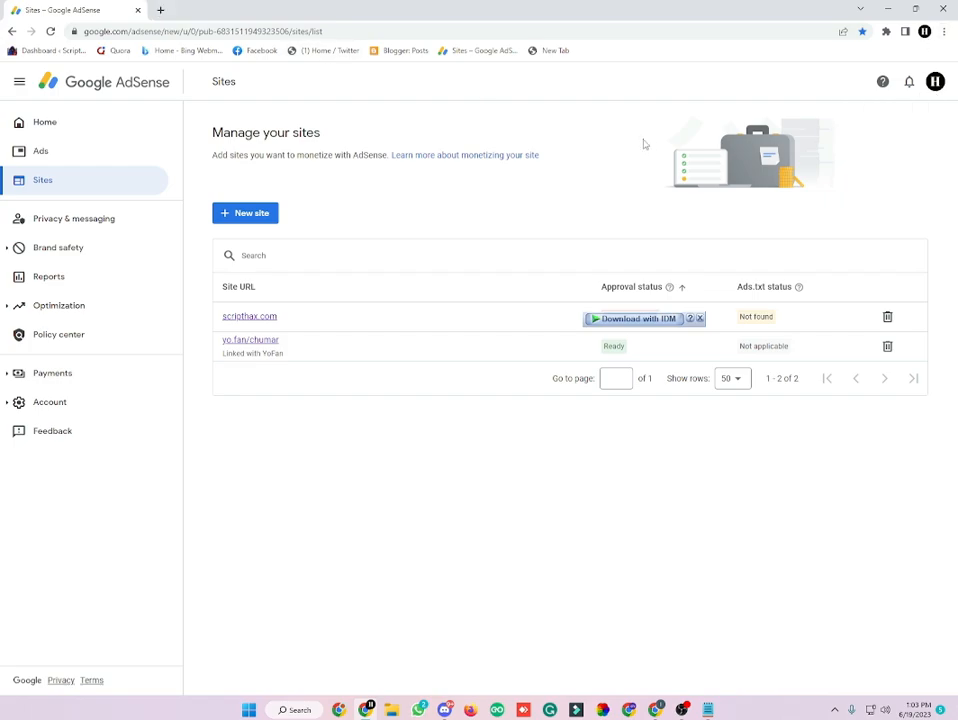
click(289, 252)
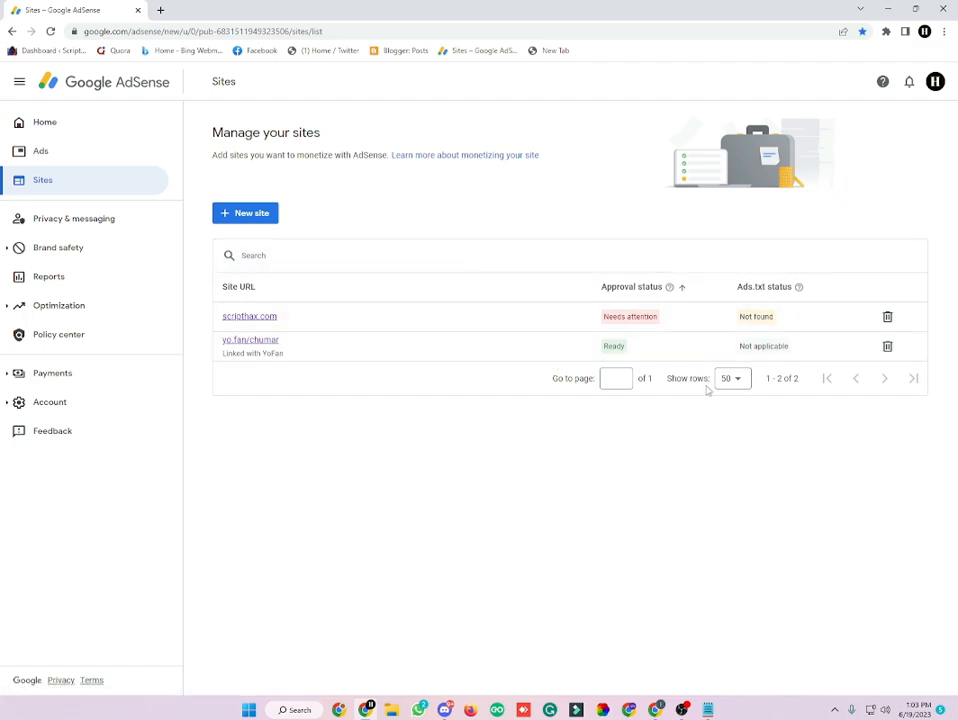
drag(659, 162, 208, 156)
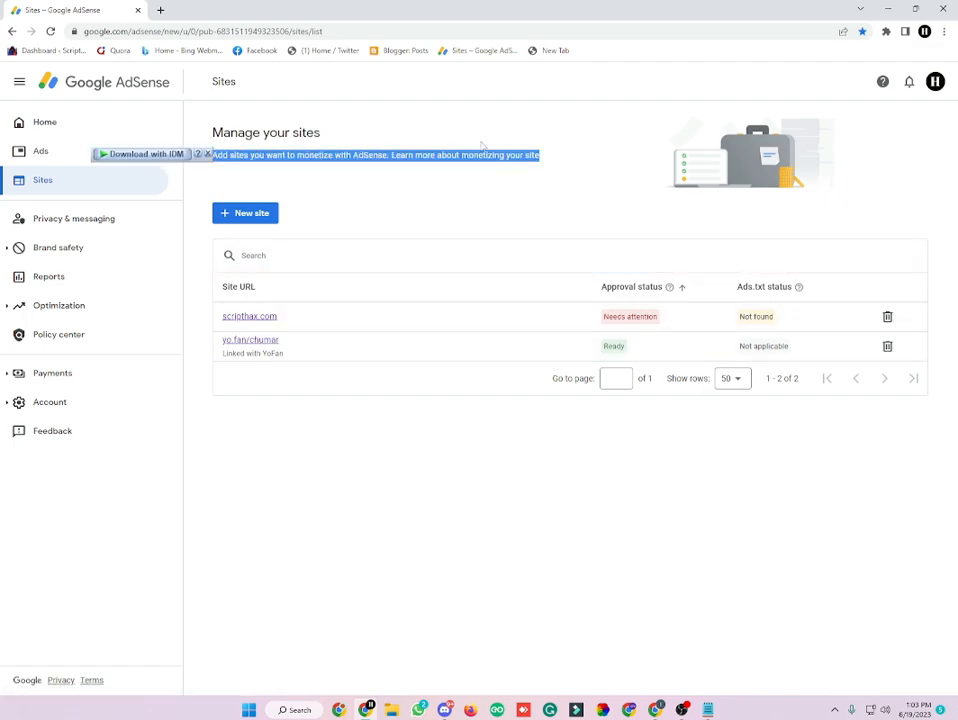
click(490, 136)
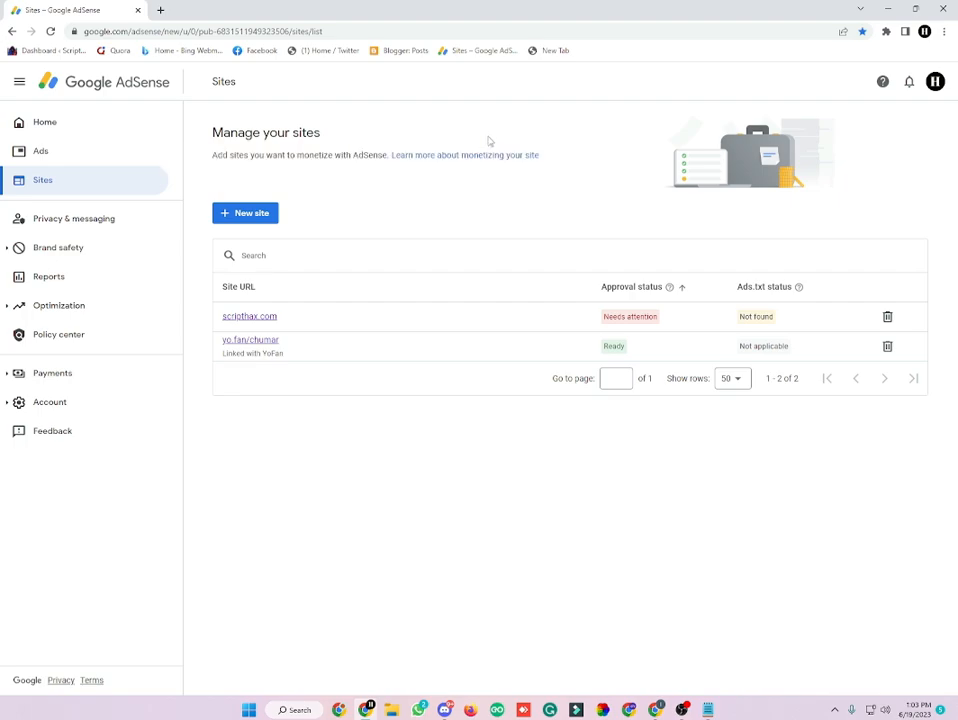